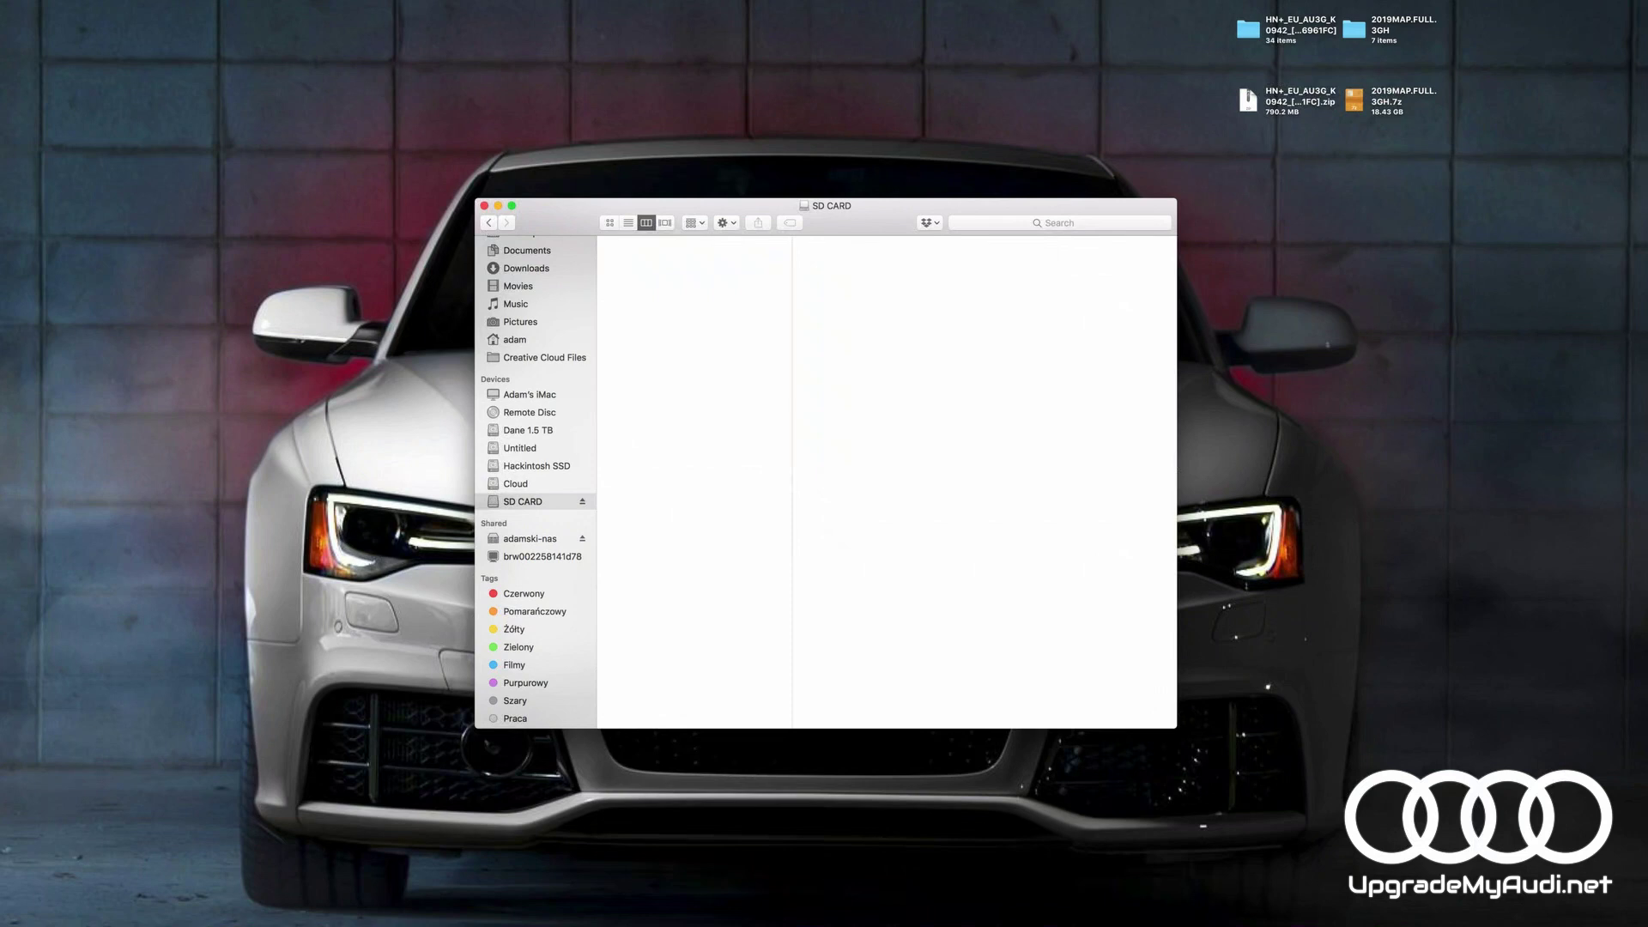
- Select the 2019MAP.FULL.3GH.7z archive and HN+ firmware zip on the desktop, checking the SD CARD window
left_click(1358, 101)
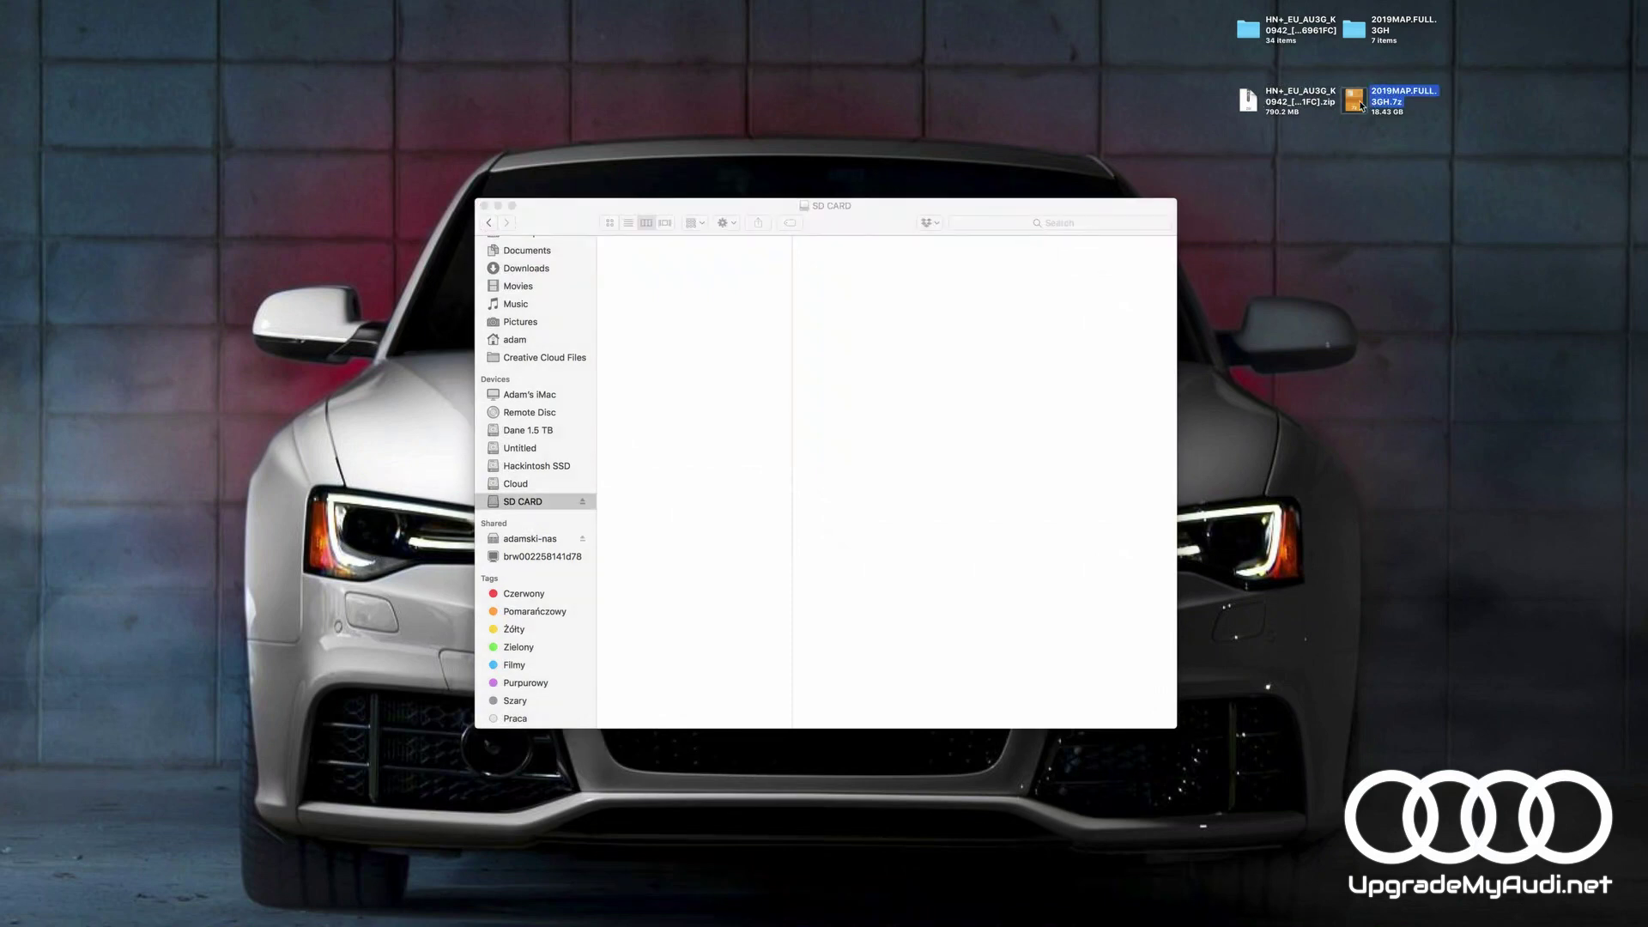
left_click(832, 207)
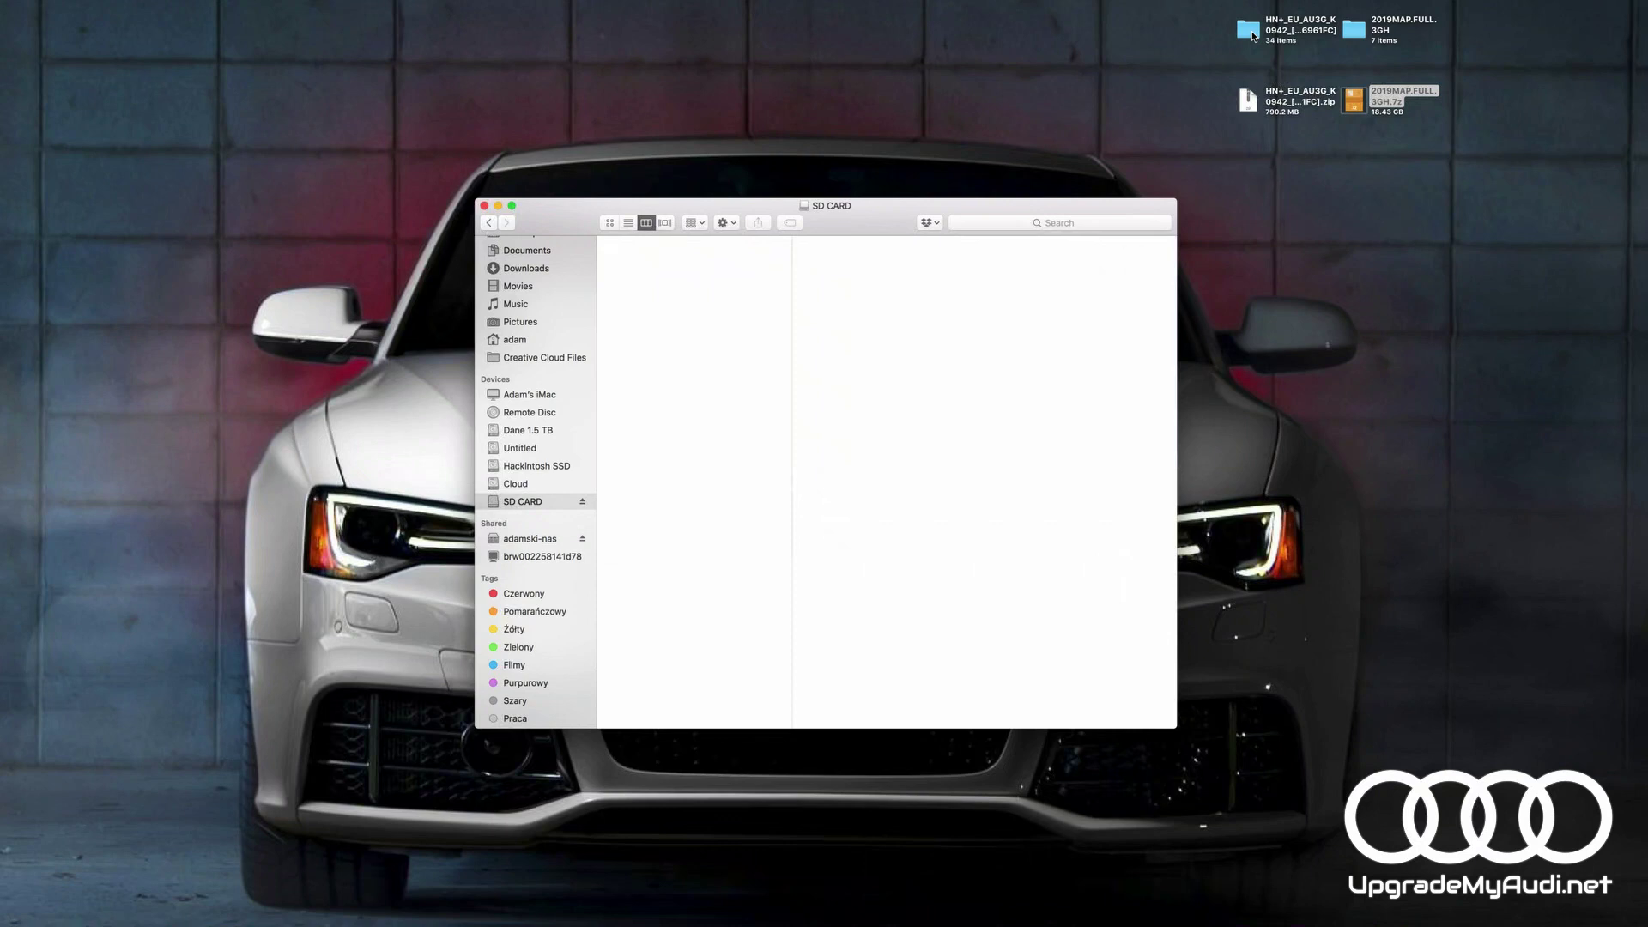
left_click_drag(865, 208, 864, 207)
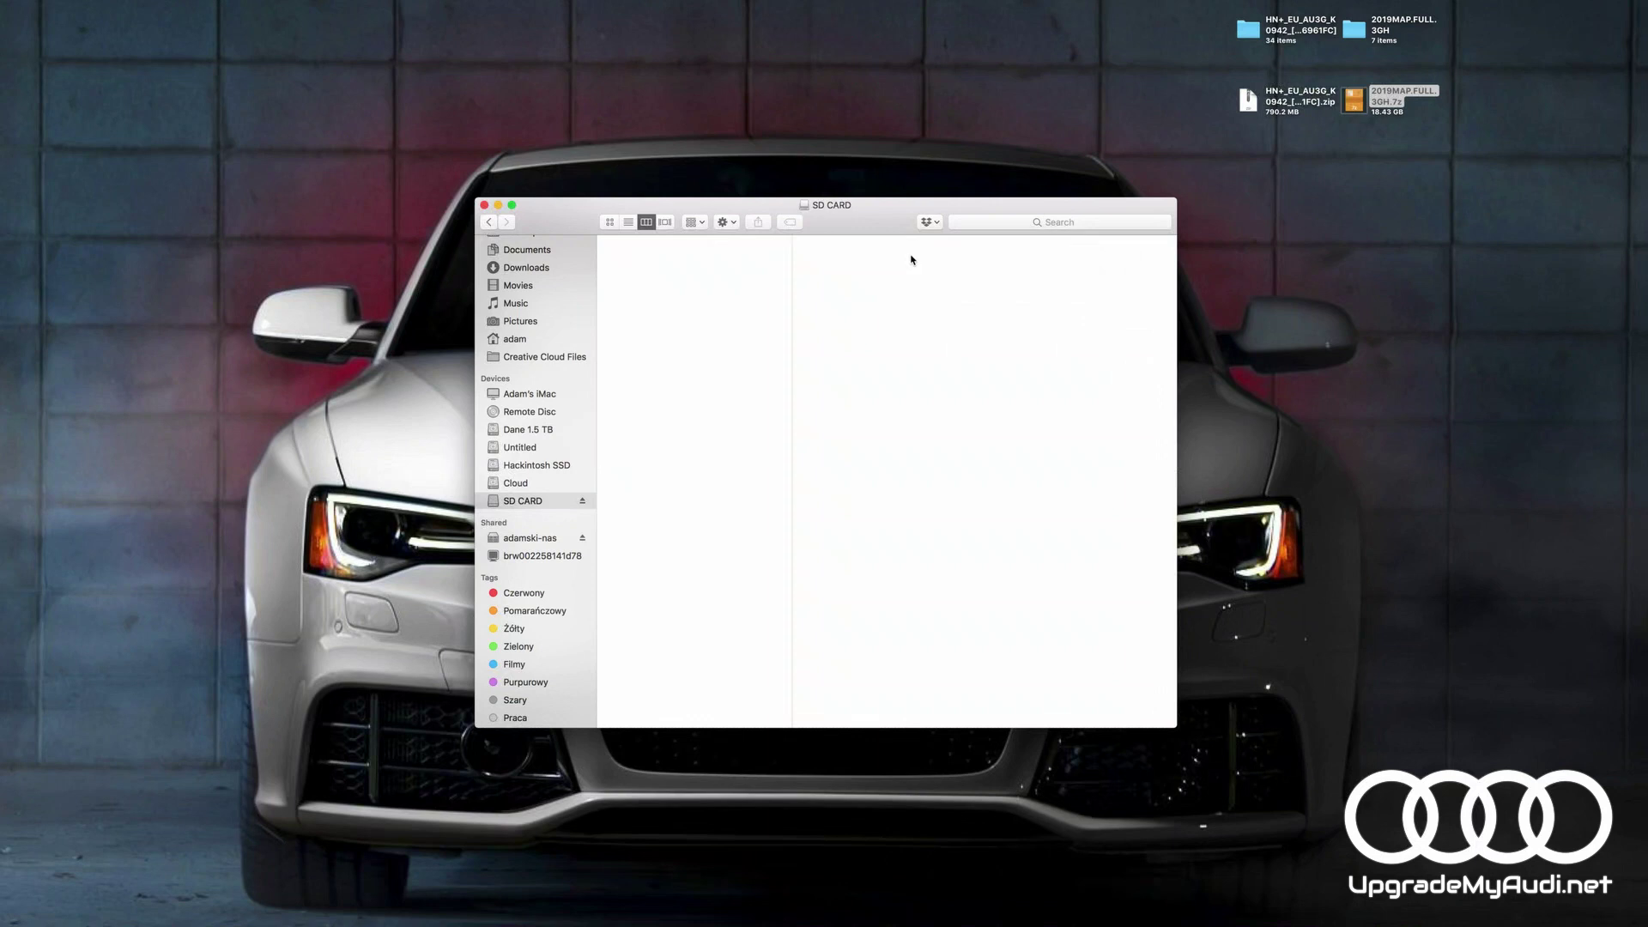
left_click(1304, 141)
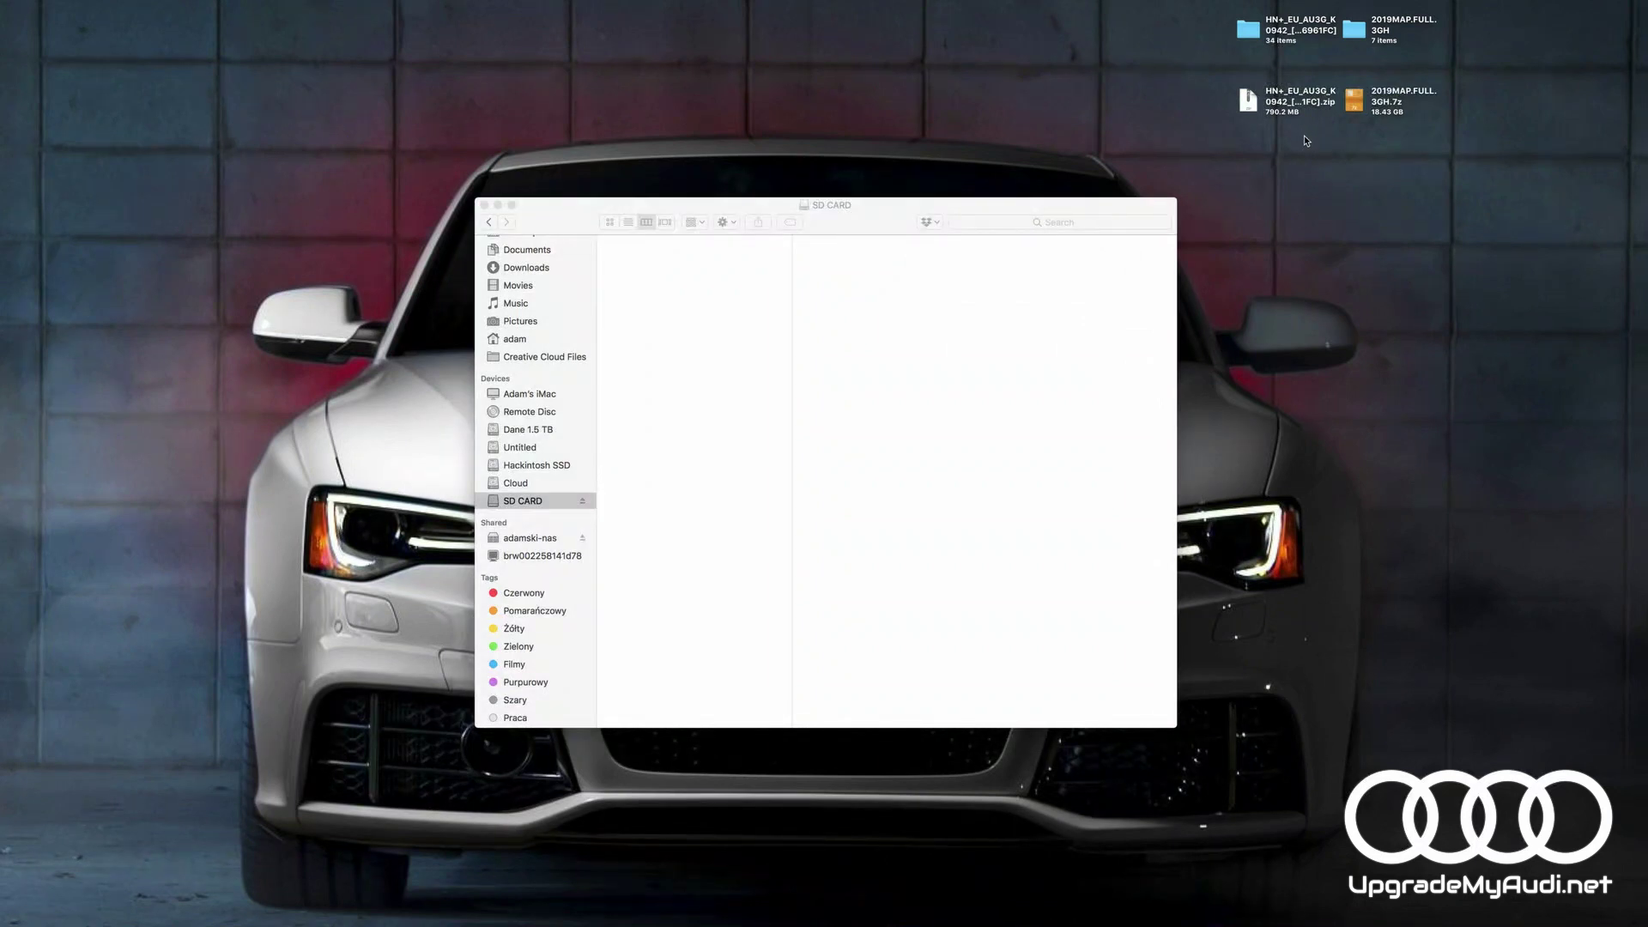
left_click(1309, 110)
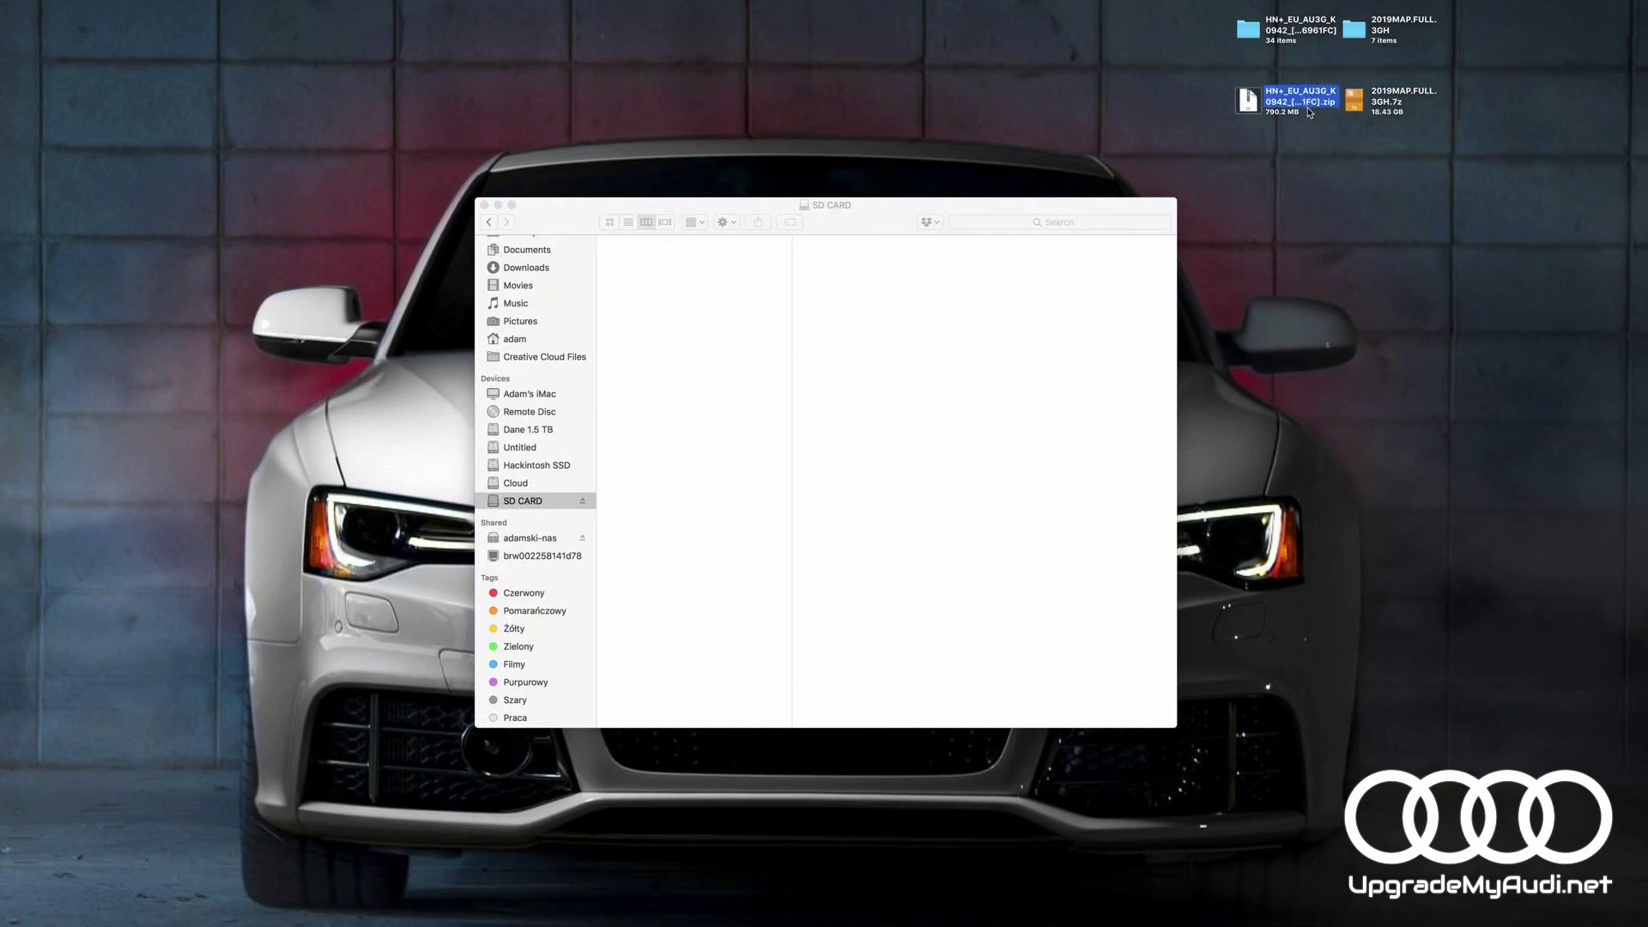
- Open the HN+ firmware folder in its own window and look inside AMP_LC_P
left_click(1246, 30)
double_click(1247, 30)
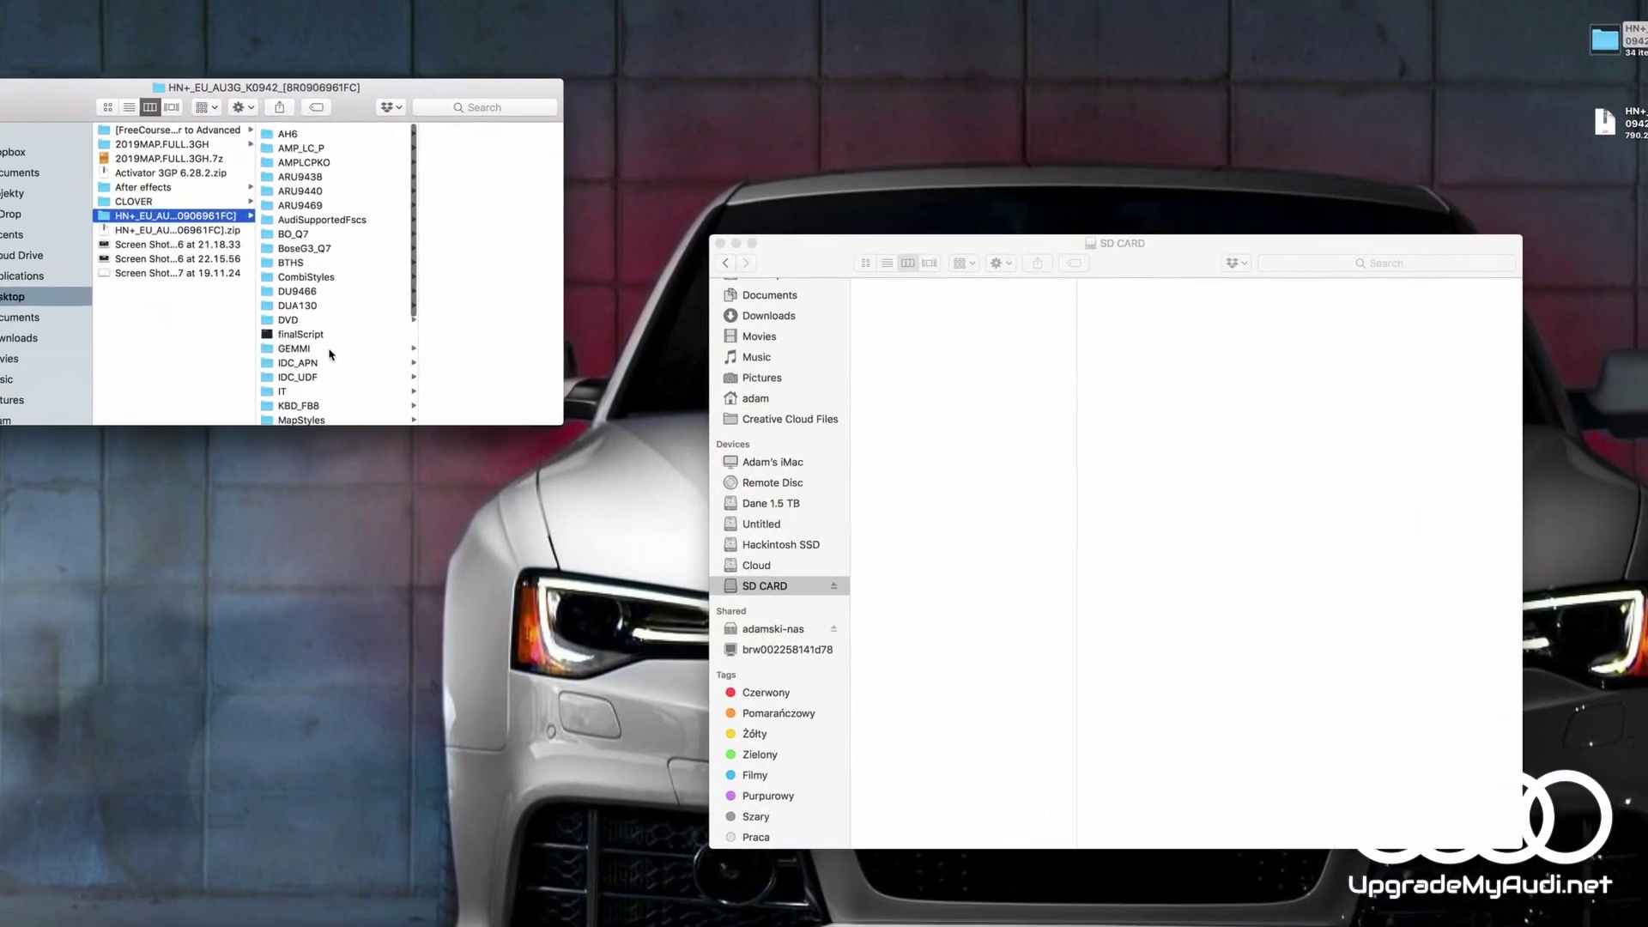
scroll(236, 215, "up", 5)
left_click(390, 152)
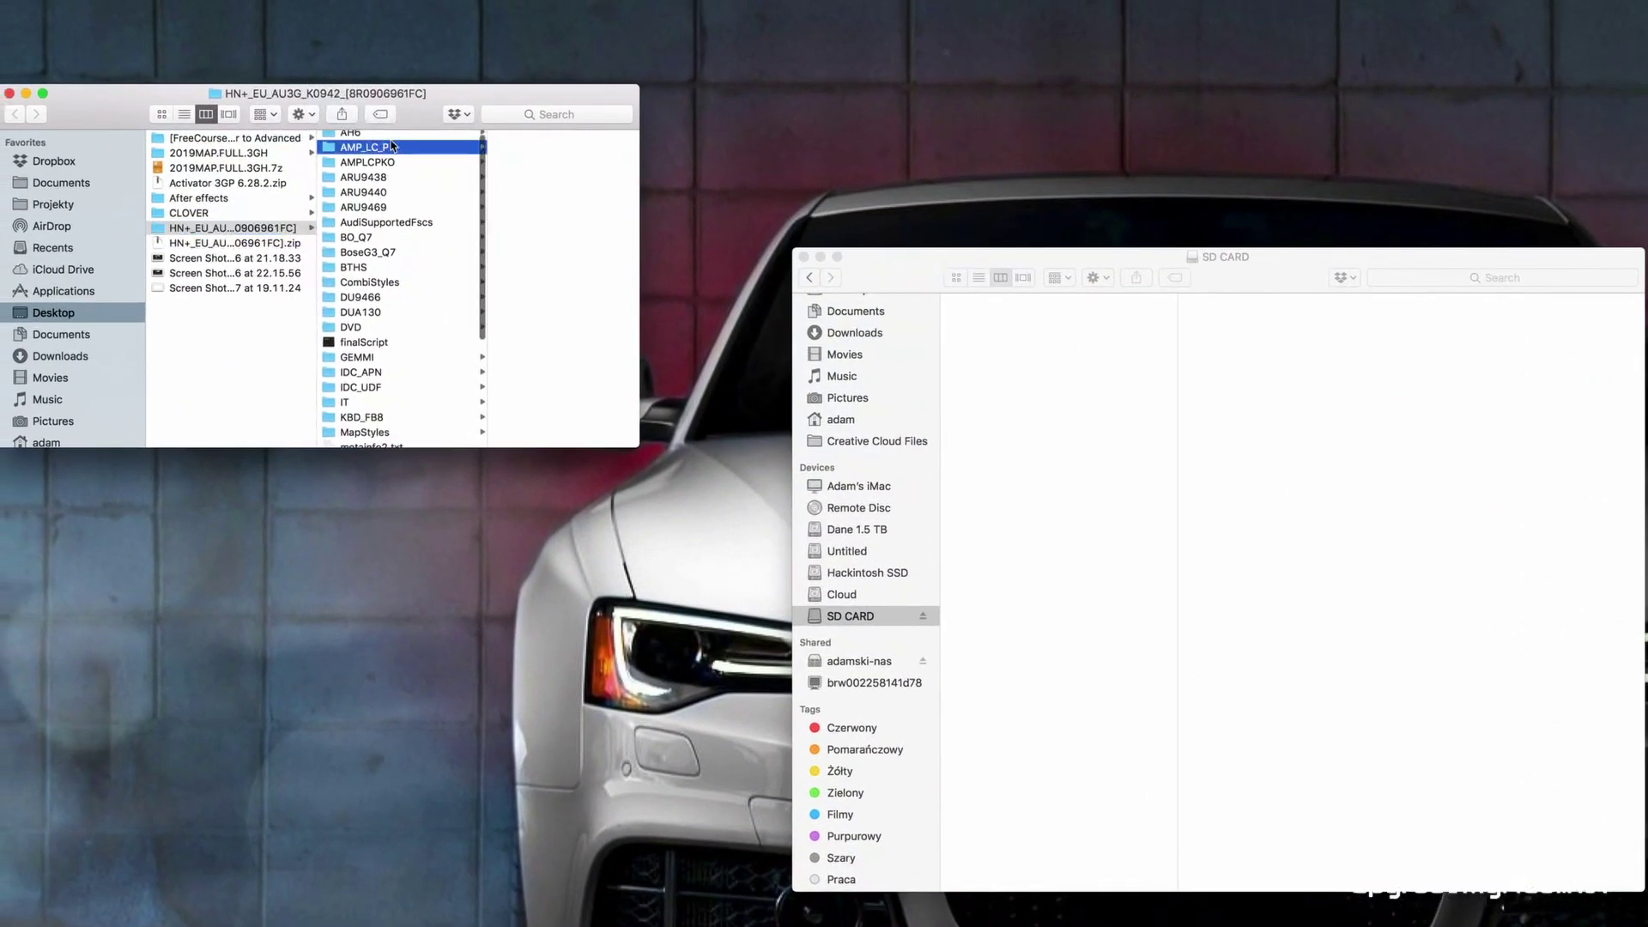
scroll(390, 378, "down", 5)
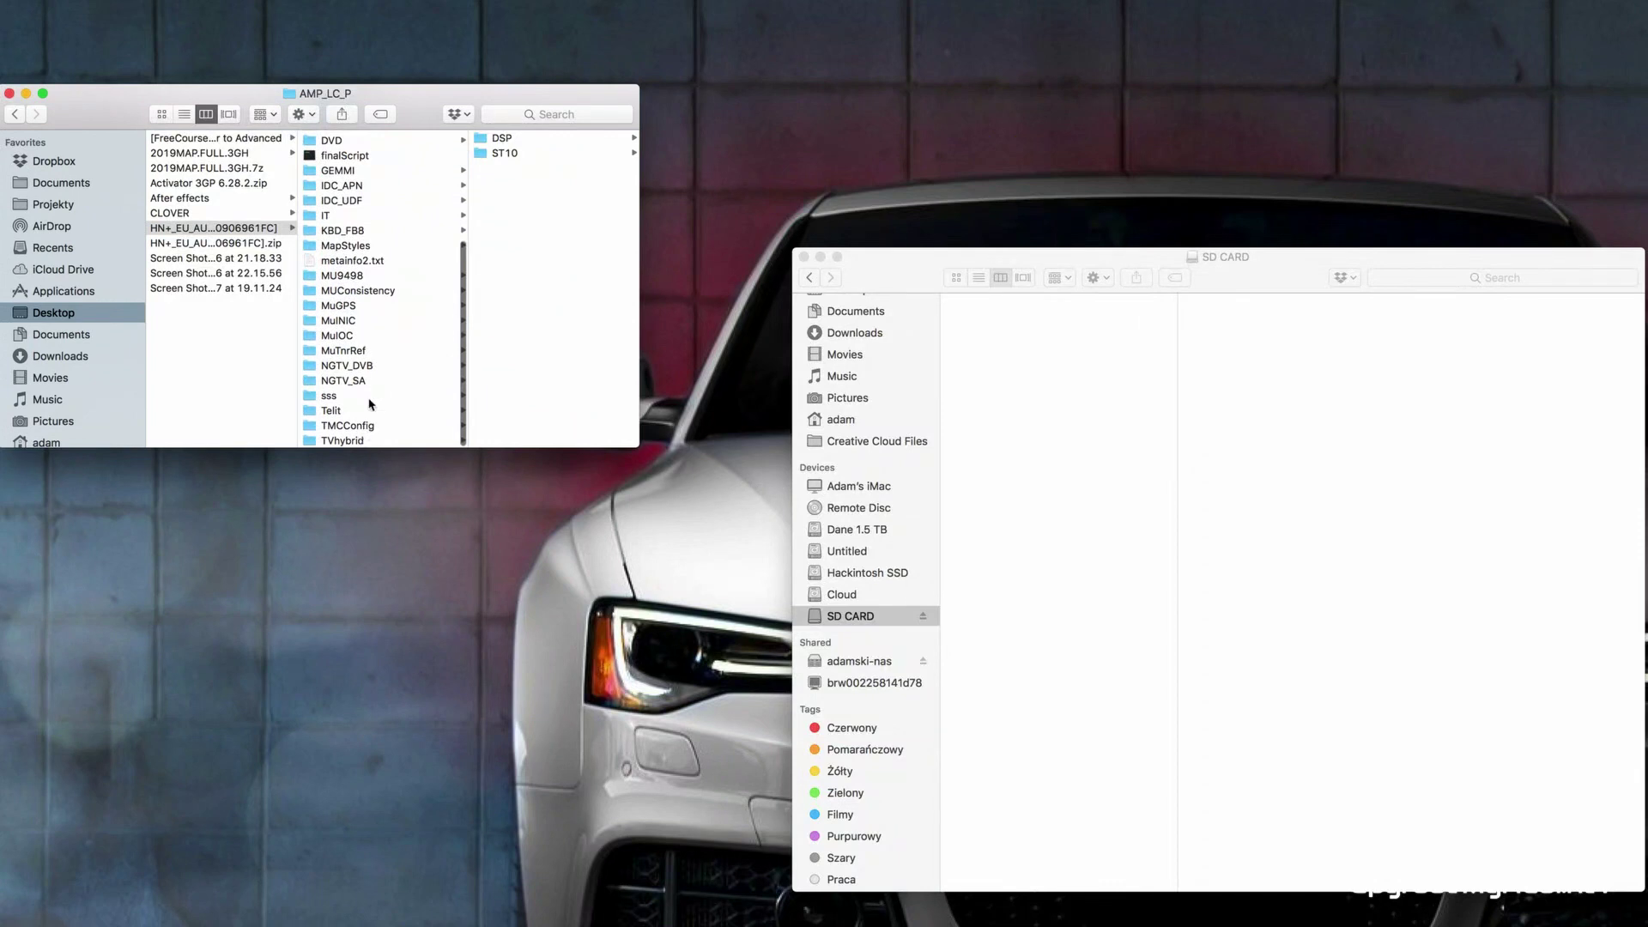
scroll(384, 412, "up", 5)
- Check the SD CARD window, glancing at the Cloud drive before returning to the empty card
left_click(1121, 572)
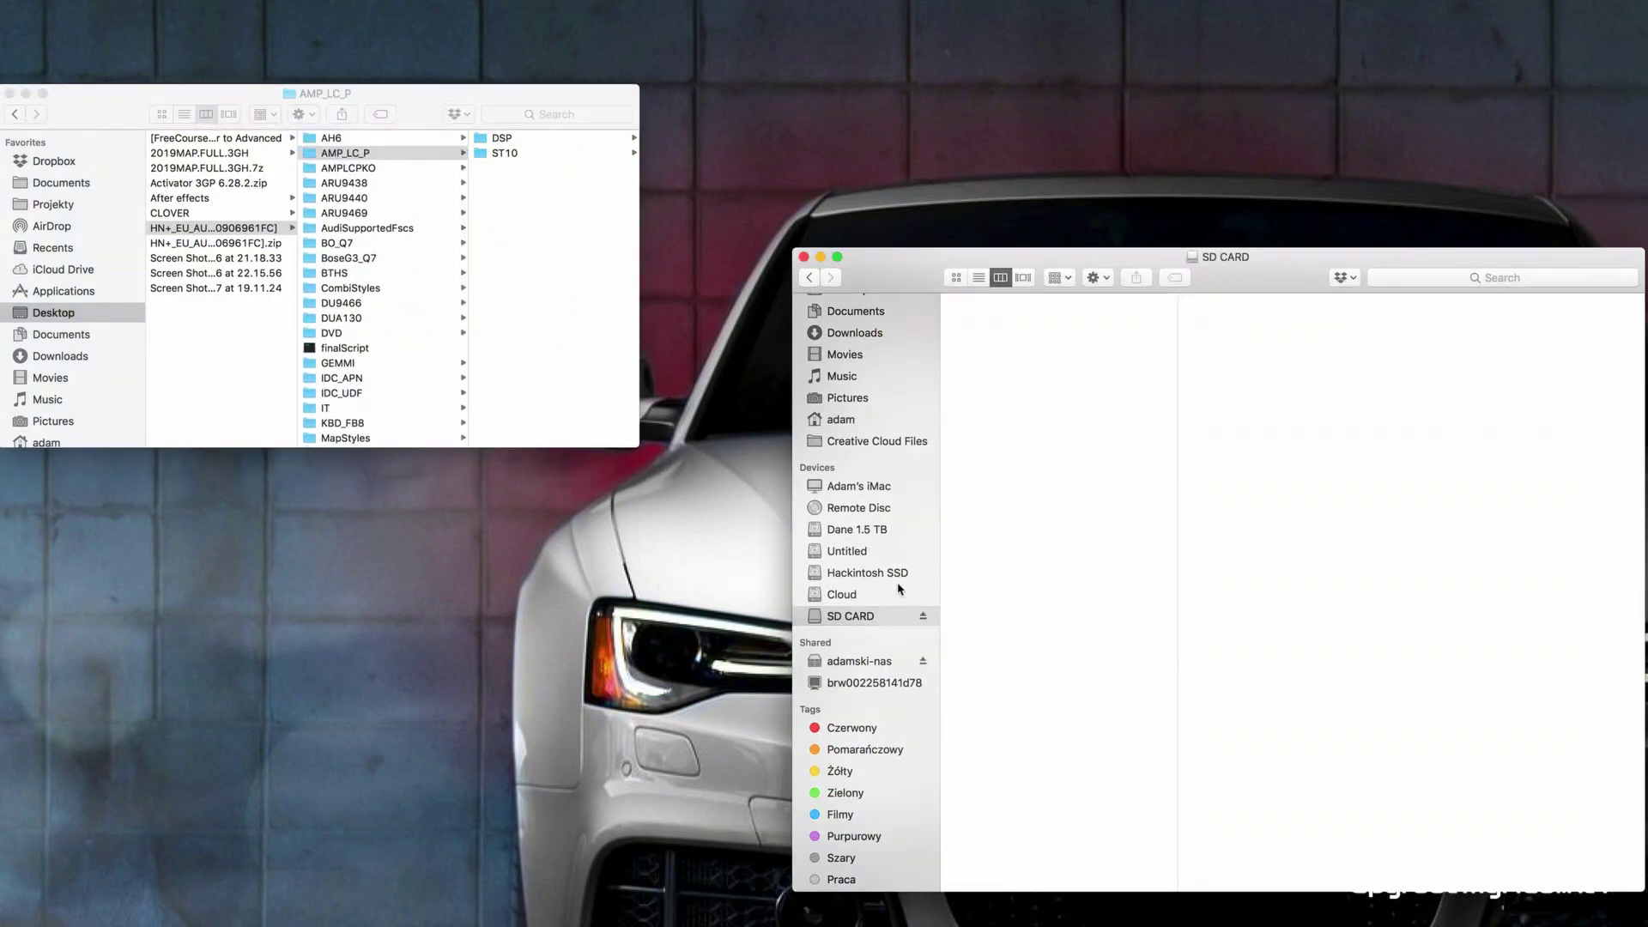
left_click(1065, 567)
left_click(859, 596)
left_click(854, 620)
left_click(1010, 383)
left_click(1155, 623)
- Select all 34 firmware items and drop them into the SD CARD root to start copying
left_click(360, 142)
scroll(384, 399, "down", 5)
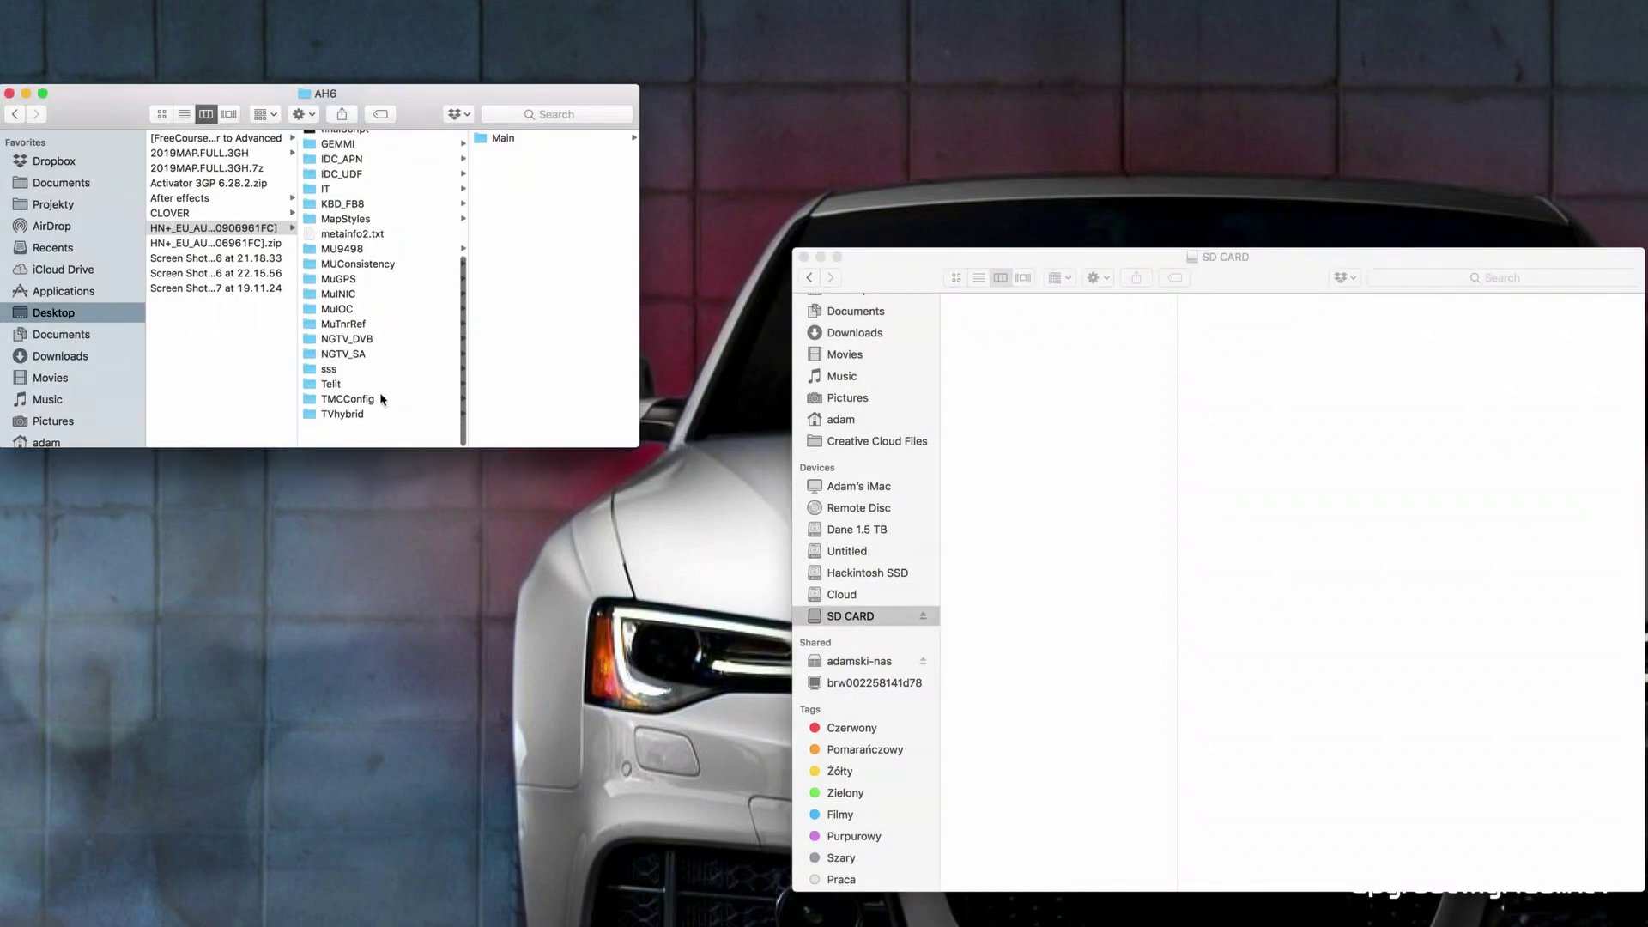
scroll(383, 399, "up", 2)
key("super+a")
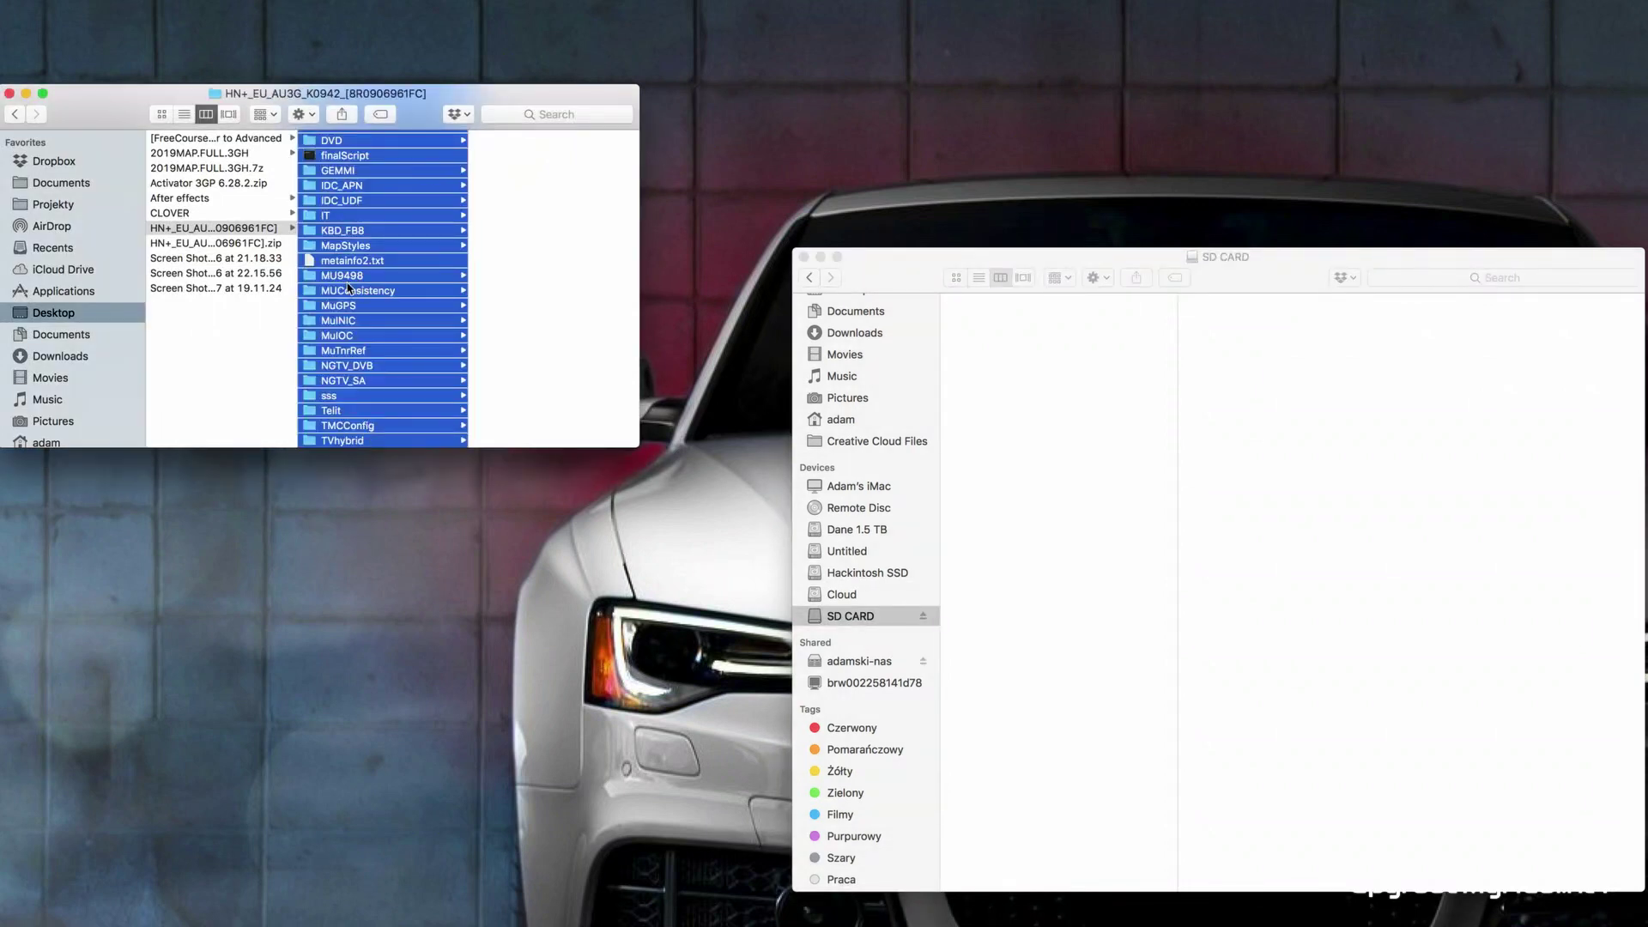
left_click_drag(404, 284, 1031, 388)
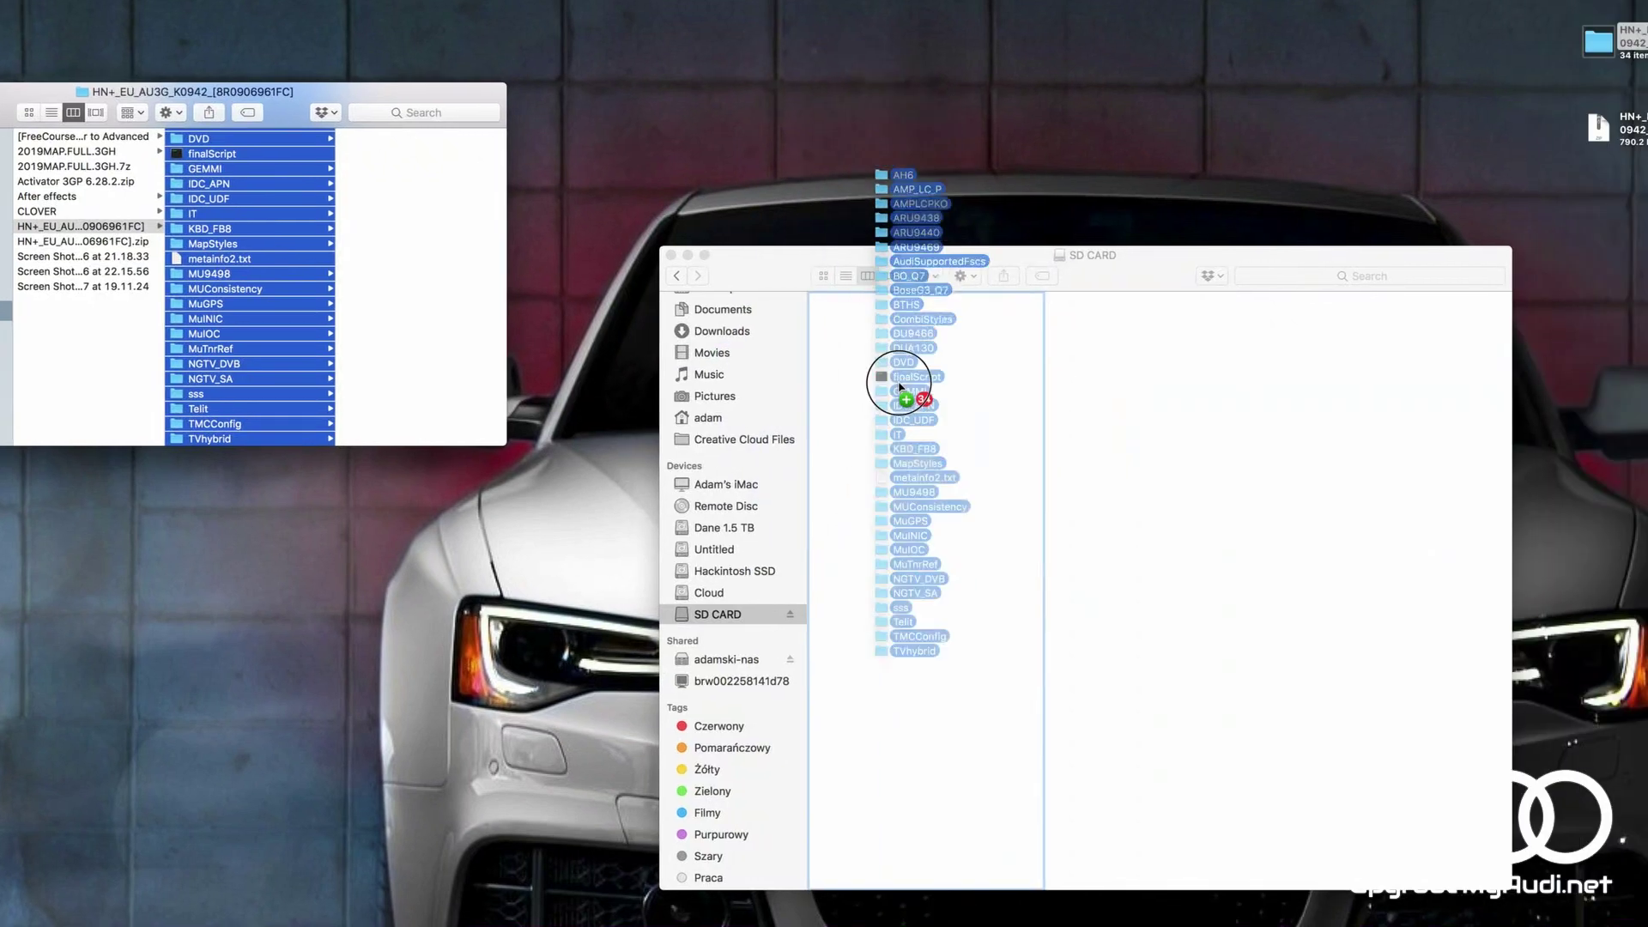
left_click_drag(899, 388, 901, 381)
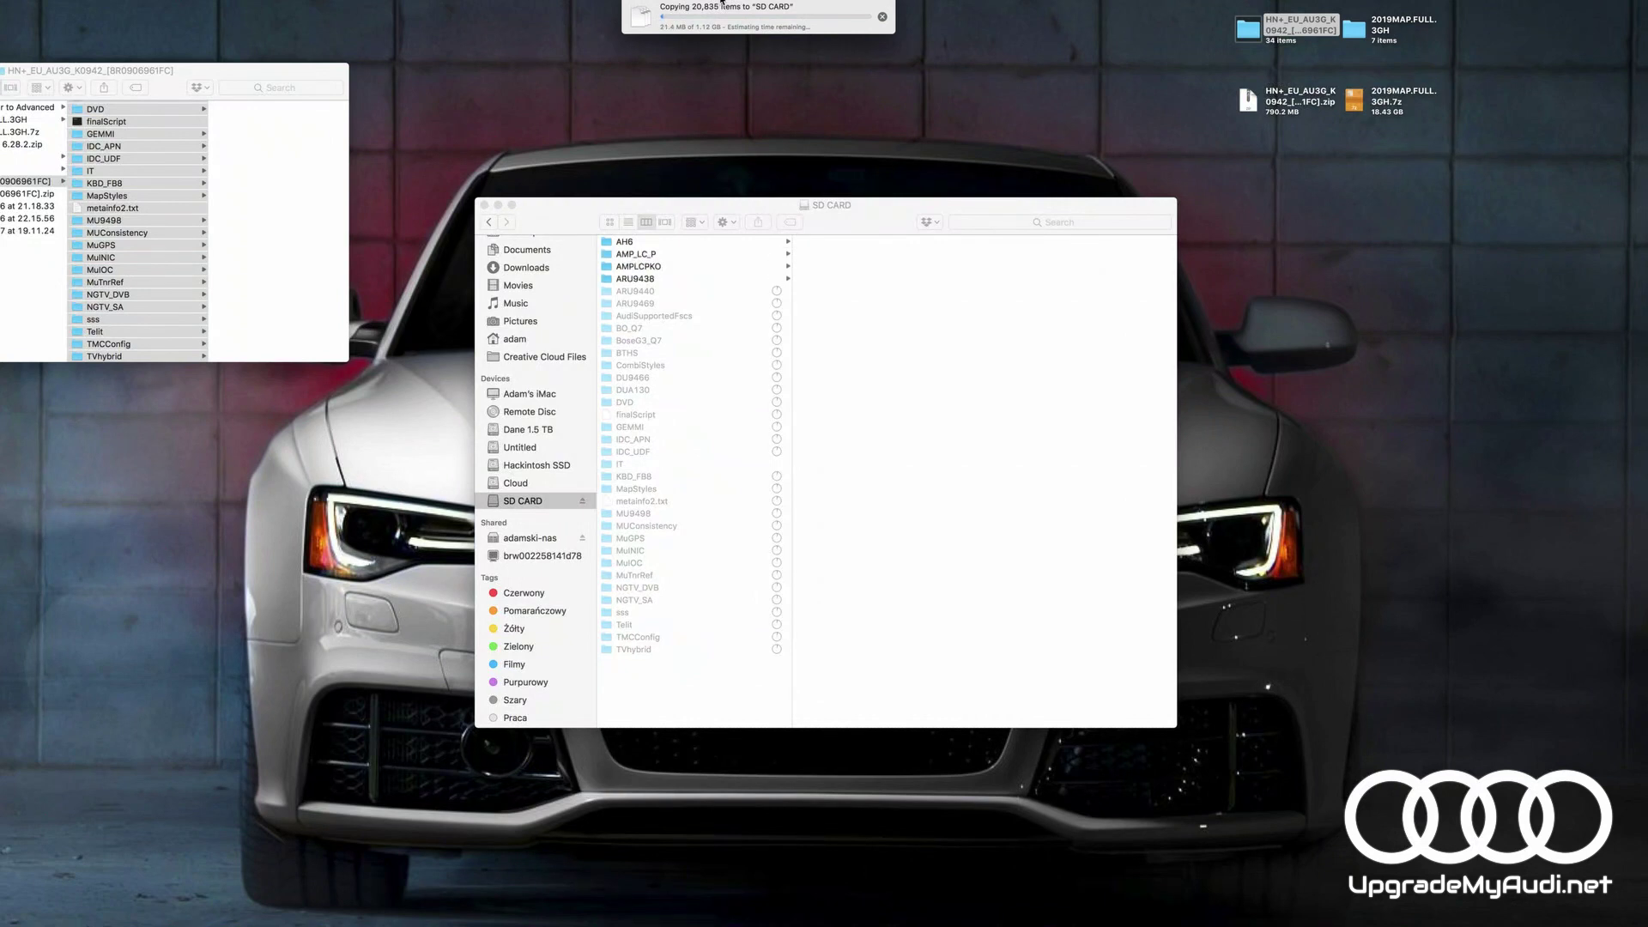
left_click_drag(721, 1, 625, 28)
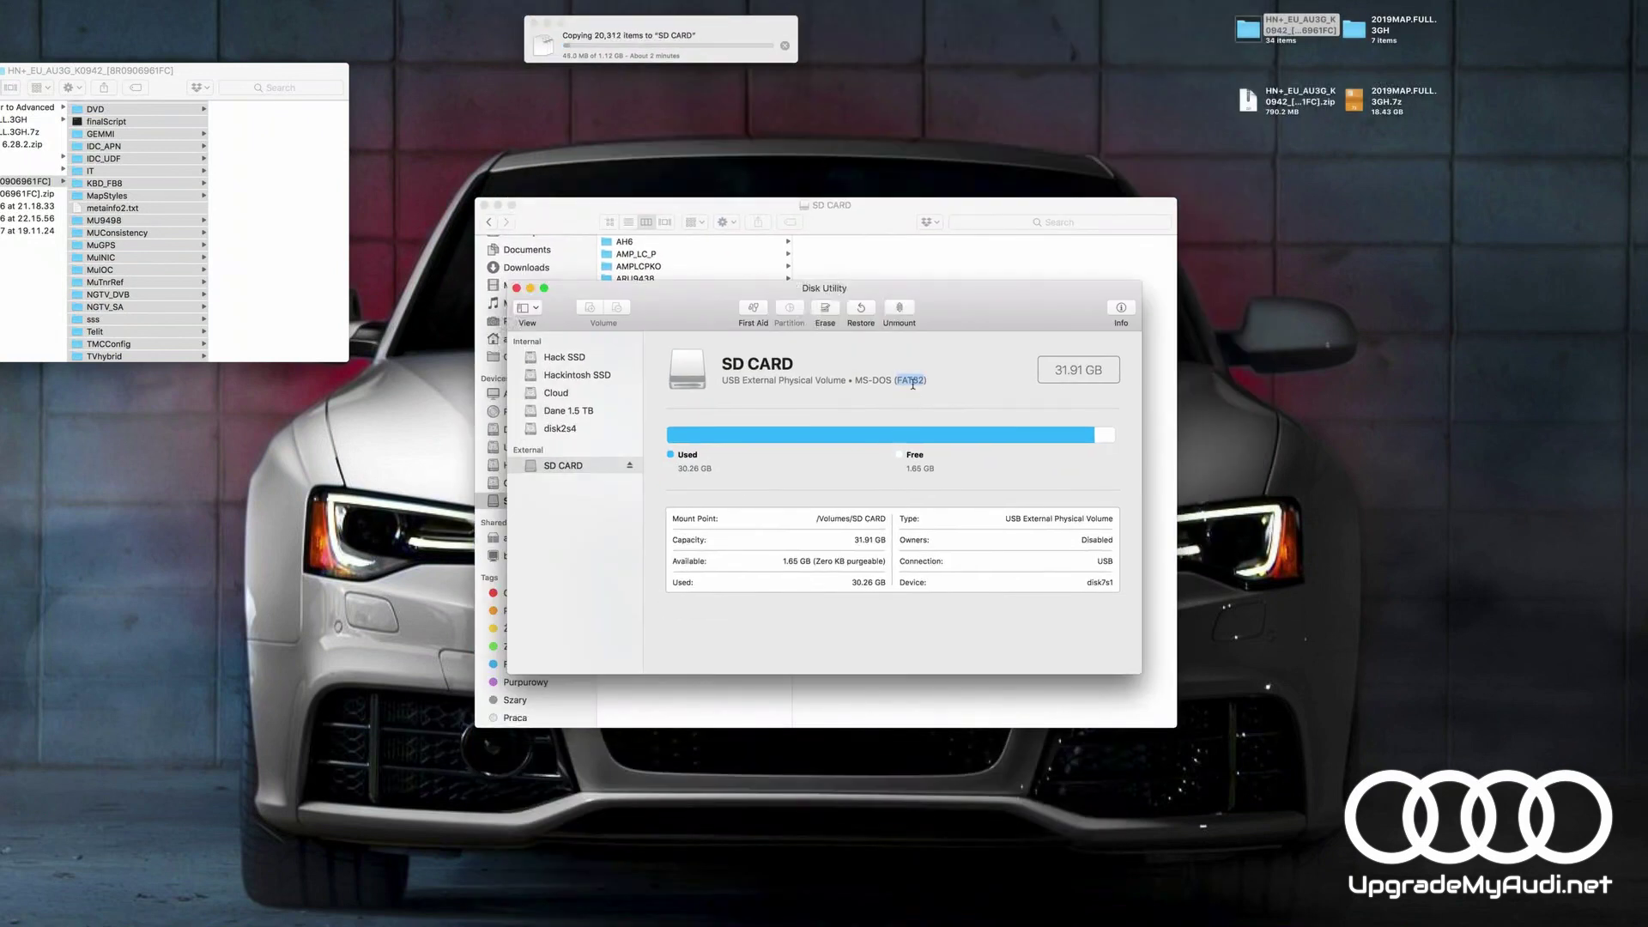
left_click_drag(894, 384, 926, 384)
scroll(492, 287, "up", 1)
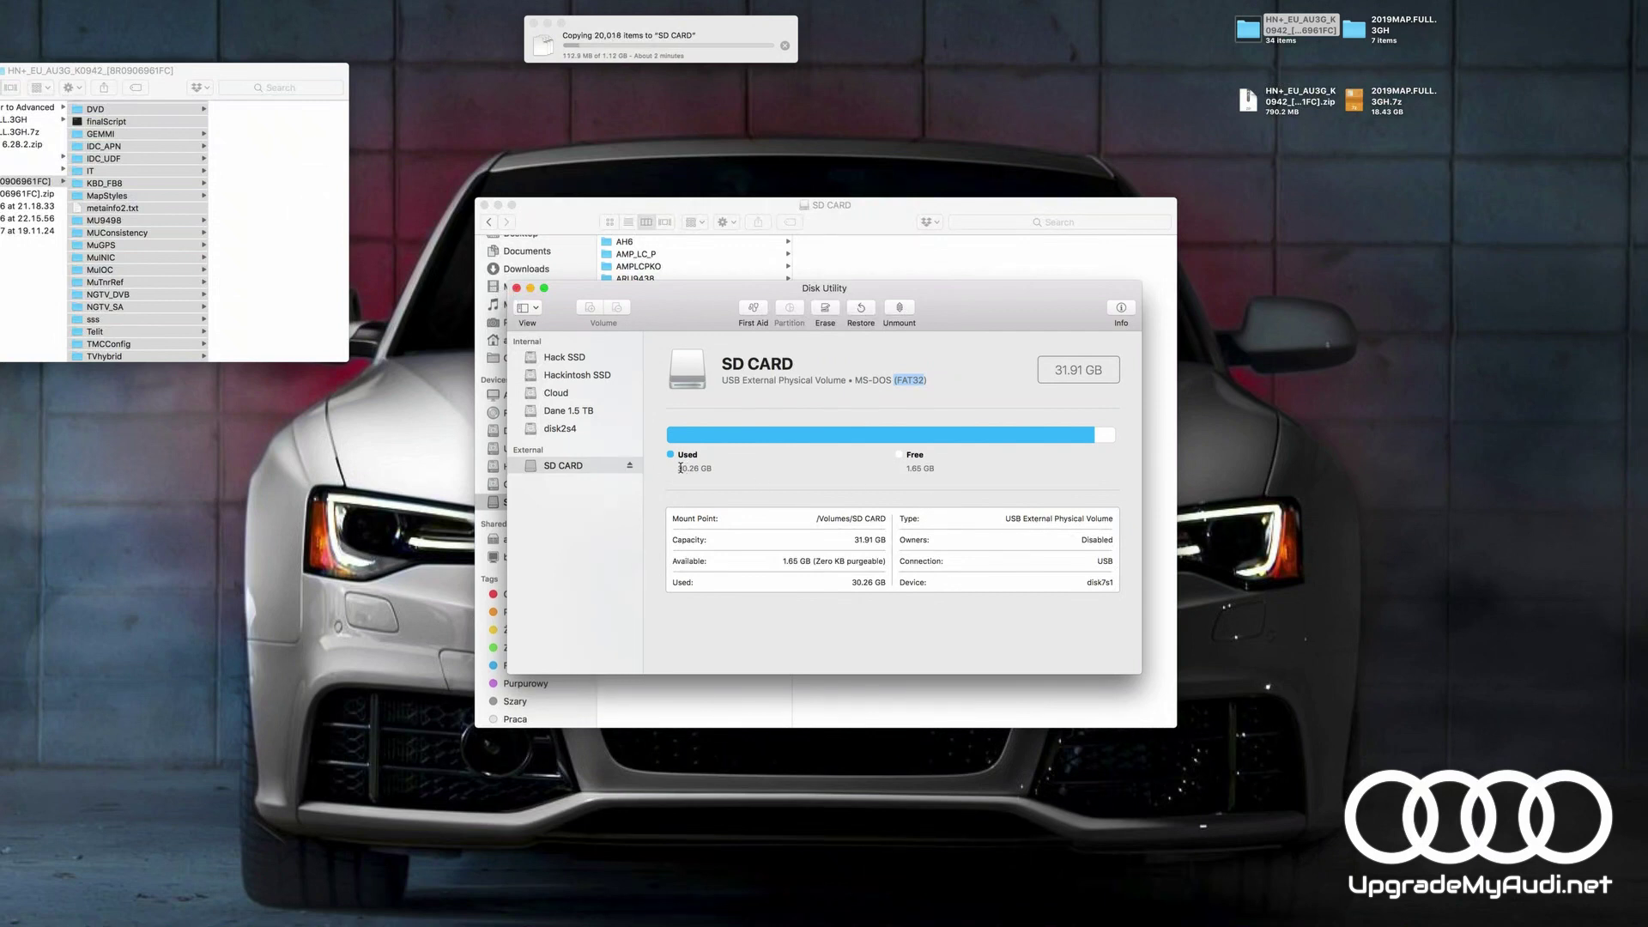
left_click(679, 467)
left_click_drag(678, 468, 736, 469)
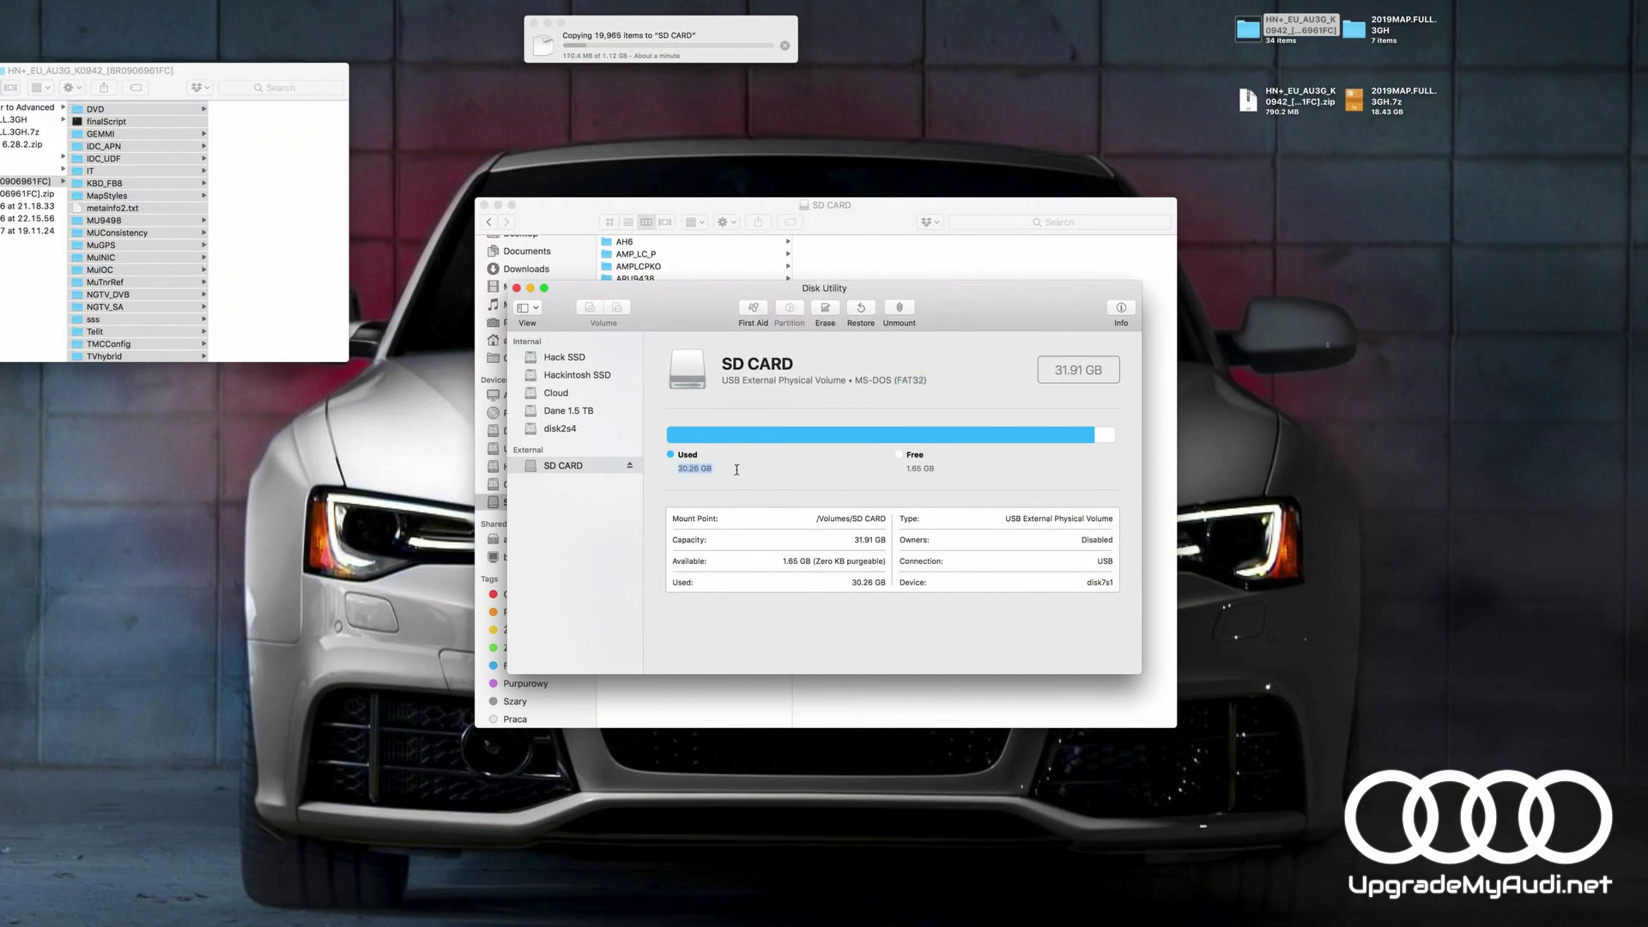
left_click(516, 289)
left_click_drag(719, 207, 699, 205)
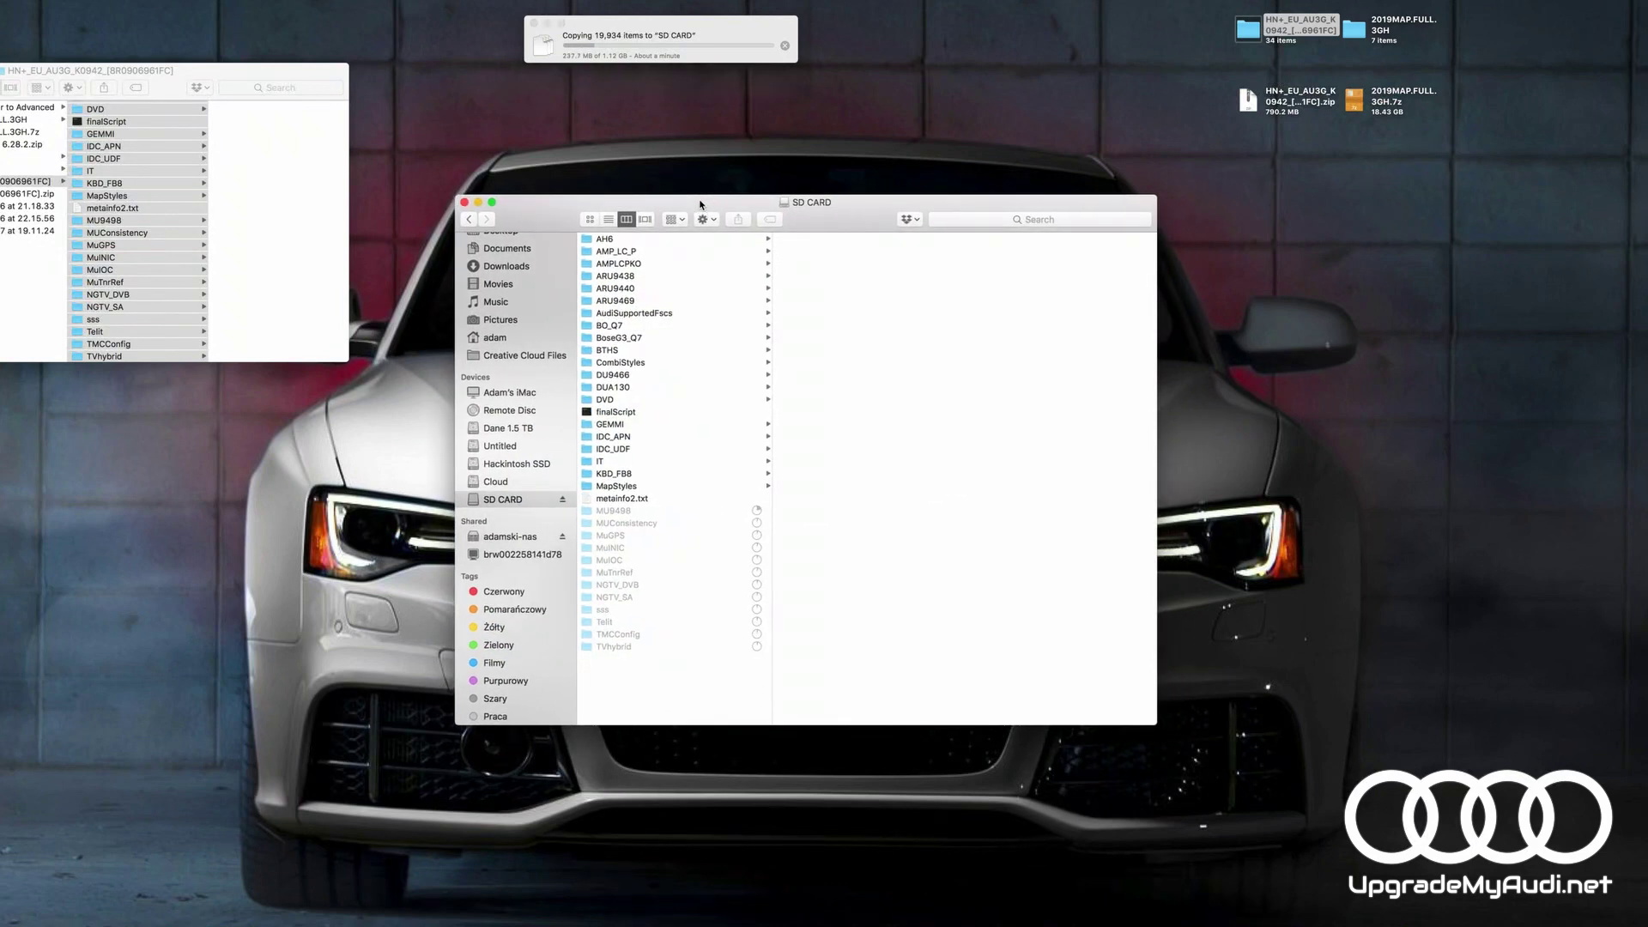
left_click(1356, 104)
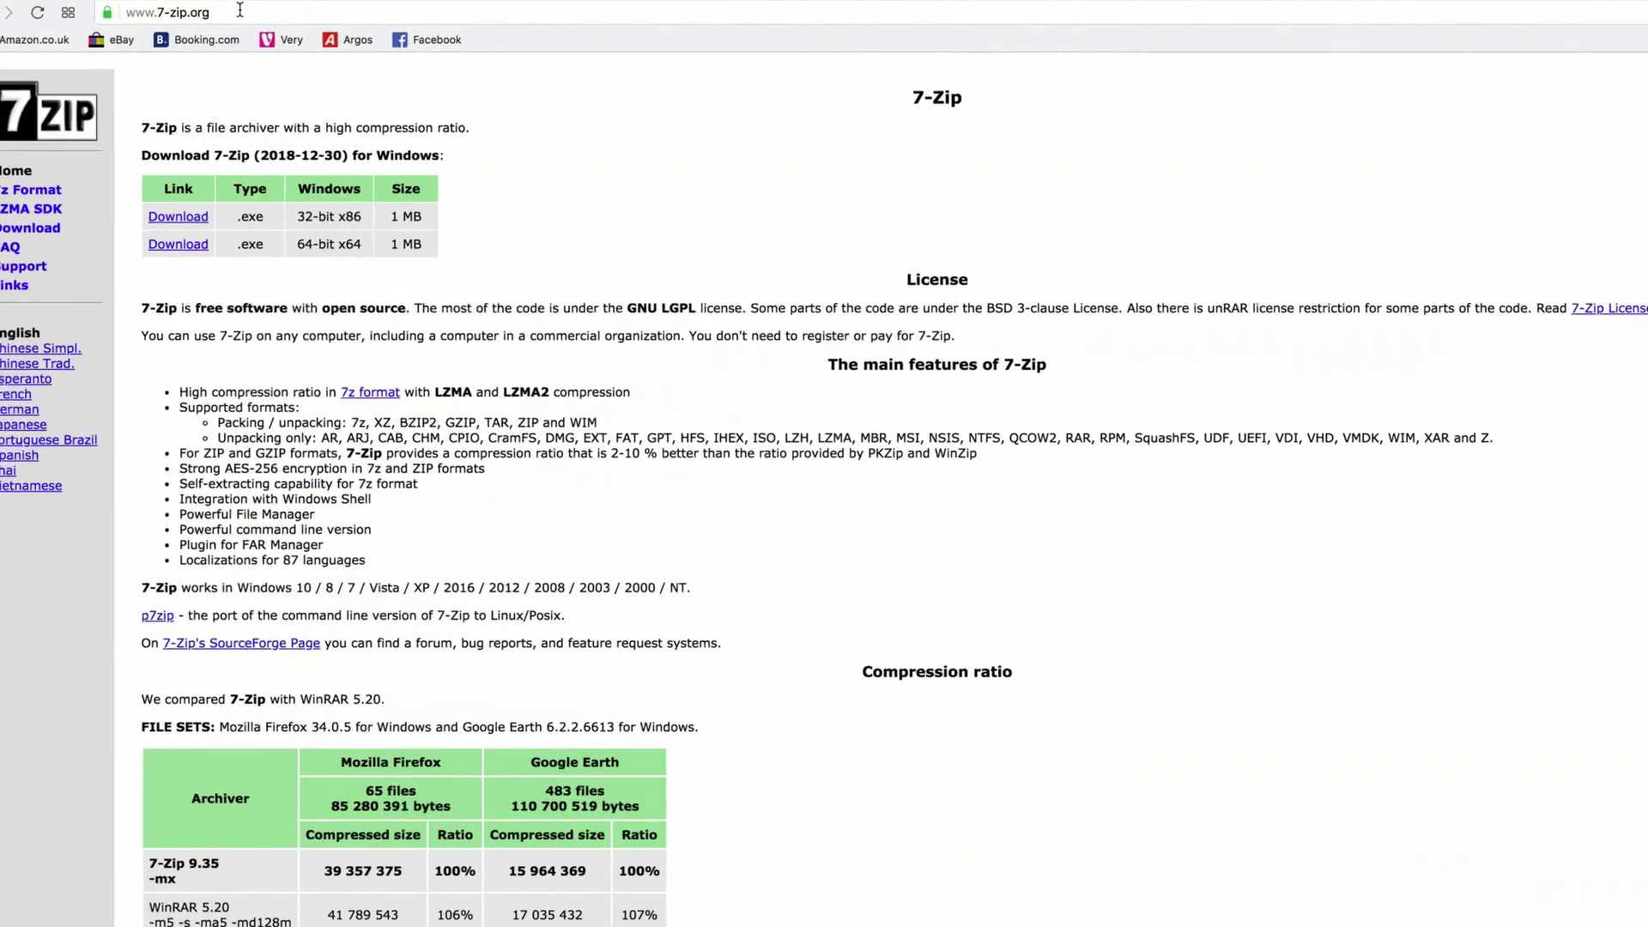
left_click(240, 11)
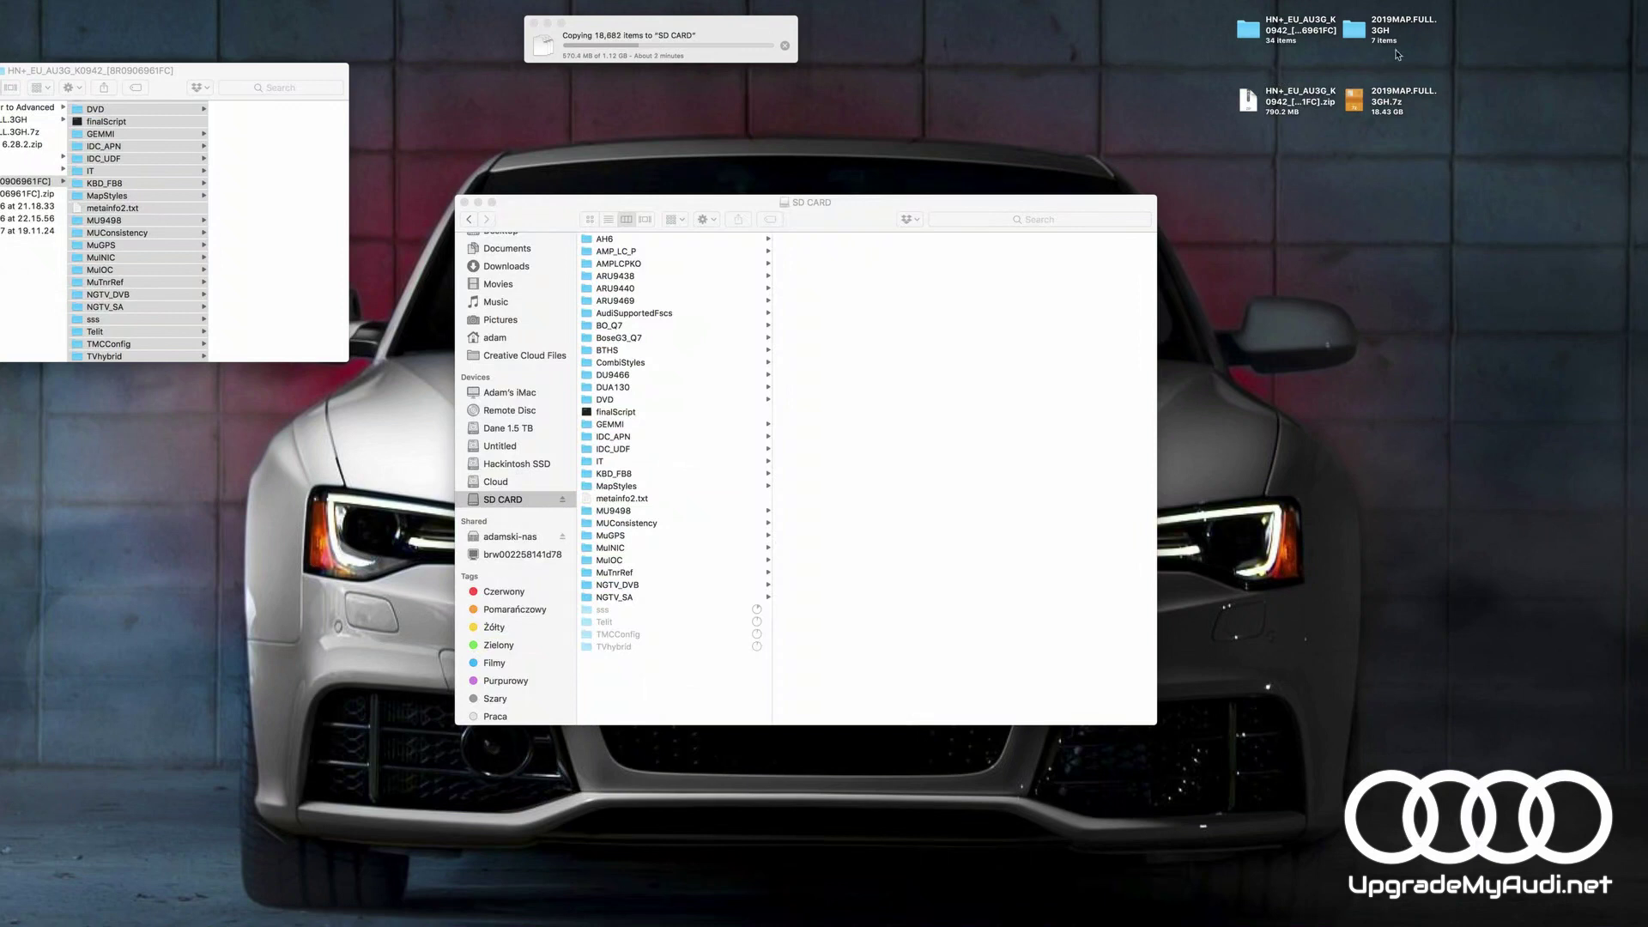
- Open the 2019MAP.FULL.3GH folder and select, then deselect, its seven items
double_click(1352, 31)
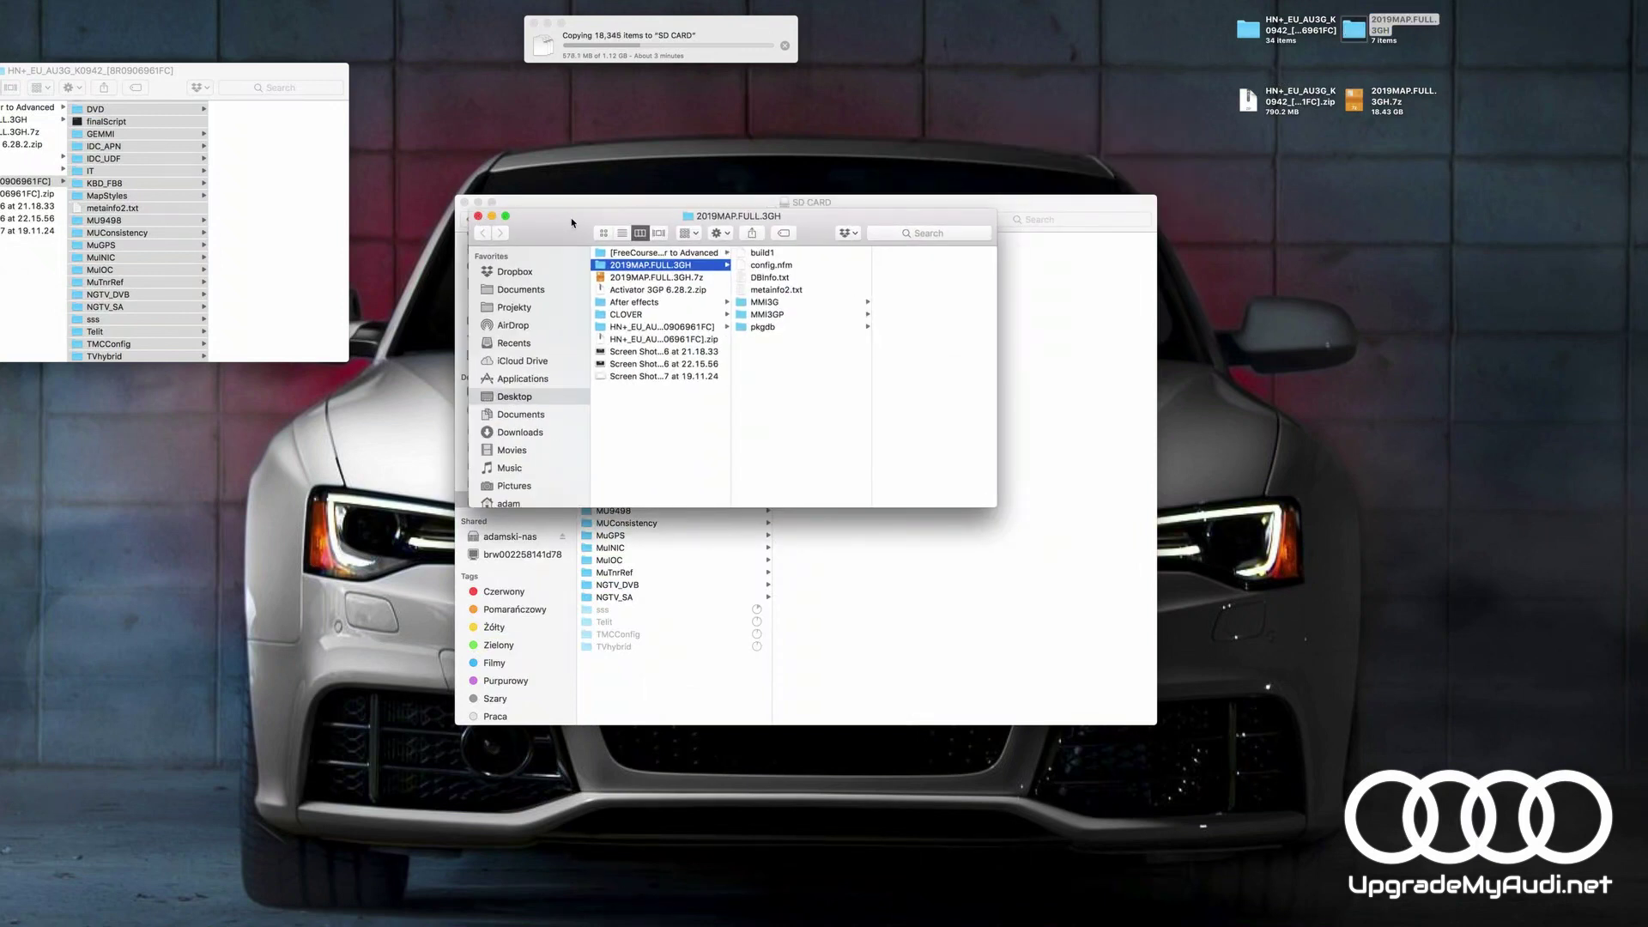
left_click(792, 347)
key("super+a")
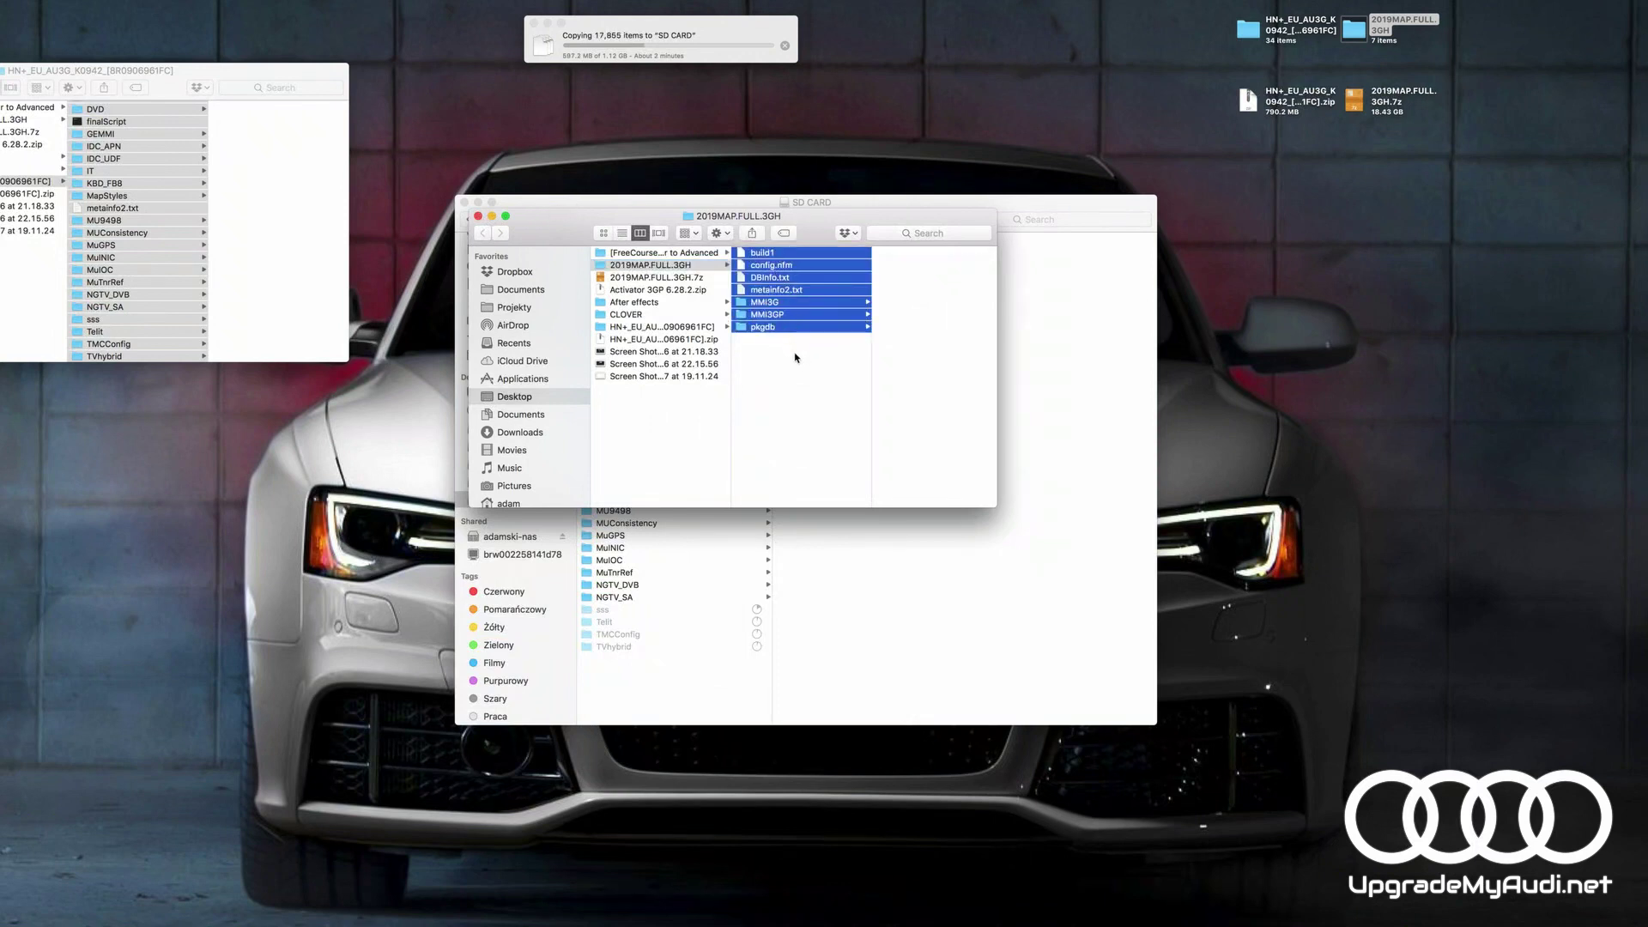
left_click(795, 358)
key("super+a")
left_click(824, 341)
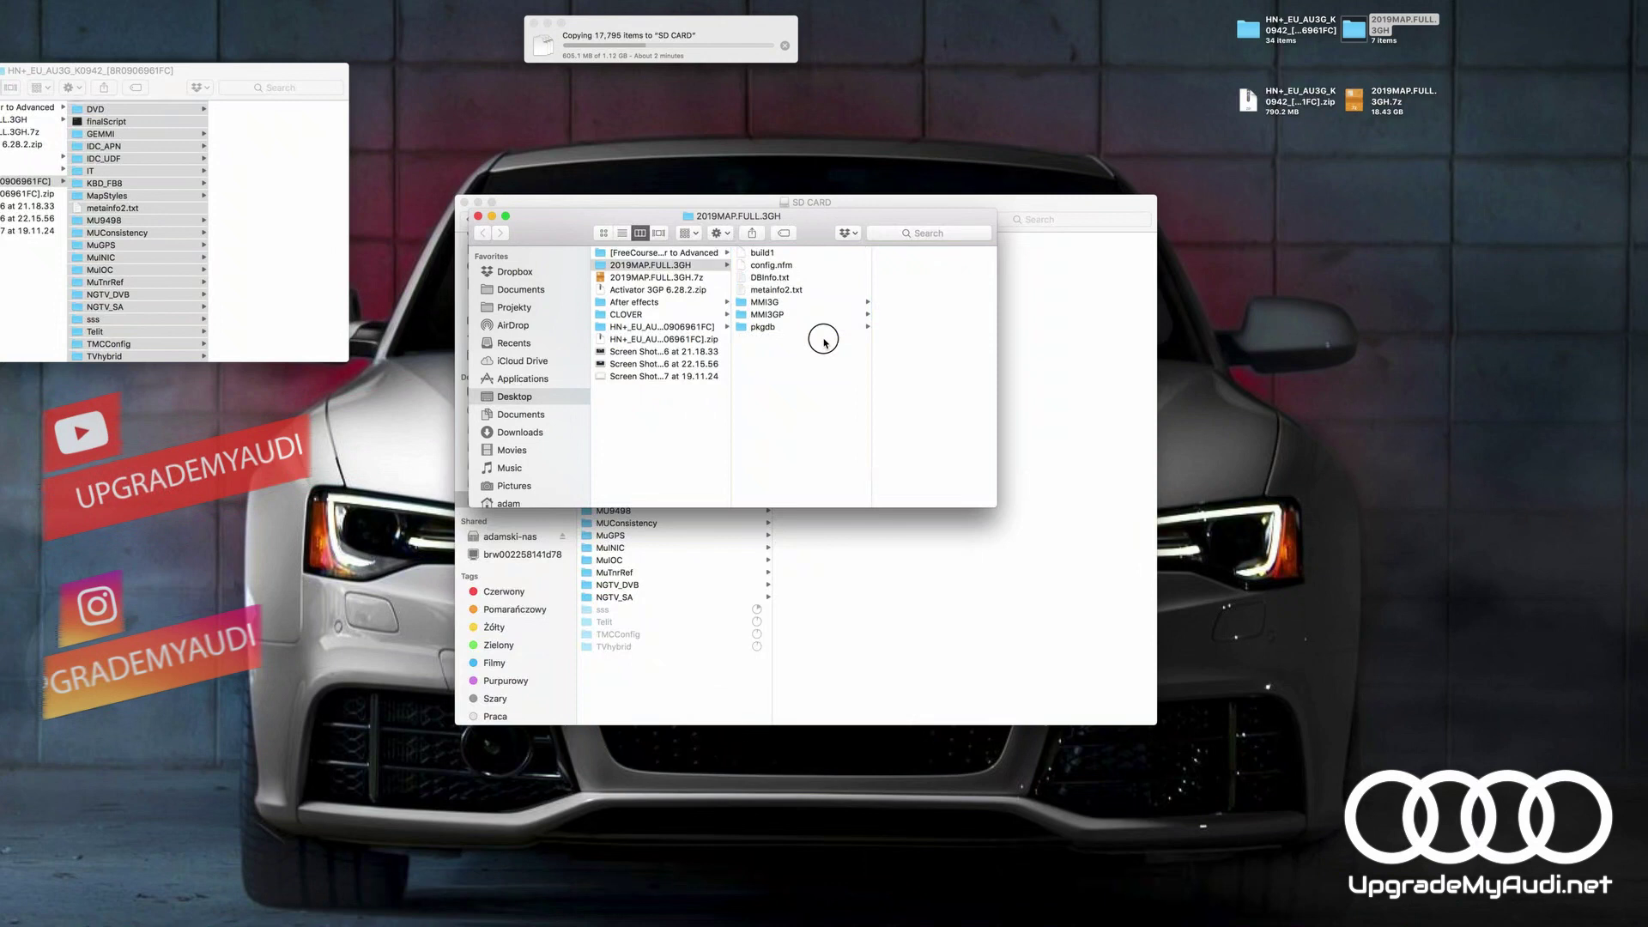
key("Left")
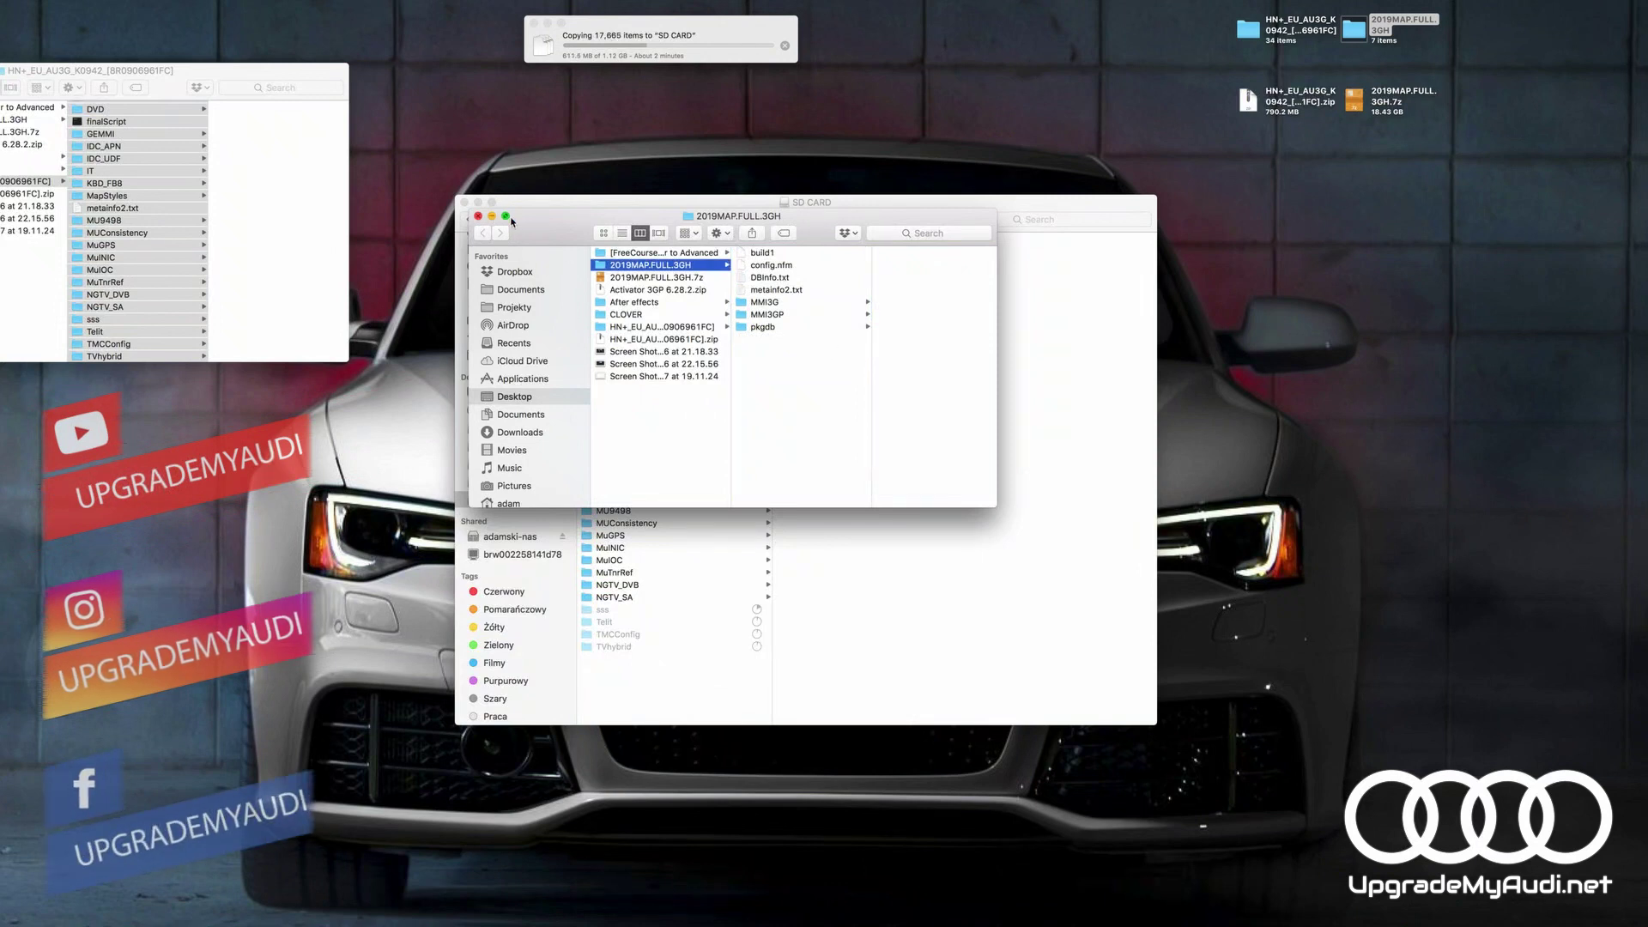
- Move the map window lower, drag the seven map items over the SD CARD, then deselect them
left_click_drag(510, 220, 1141, 0)
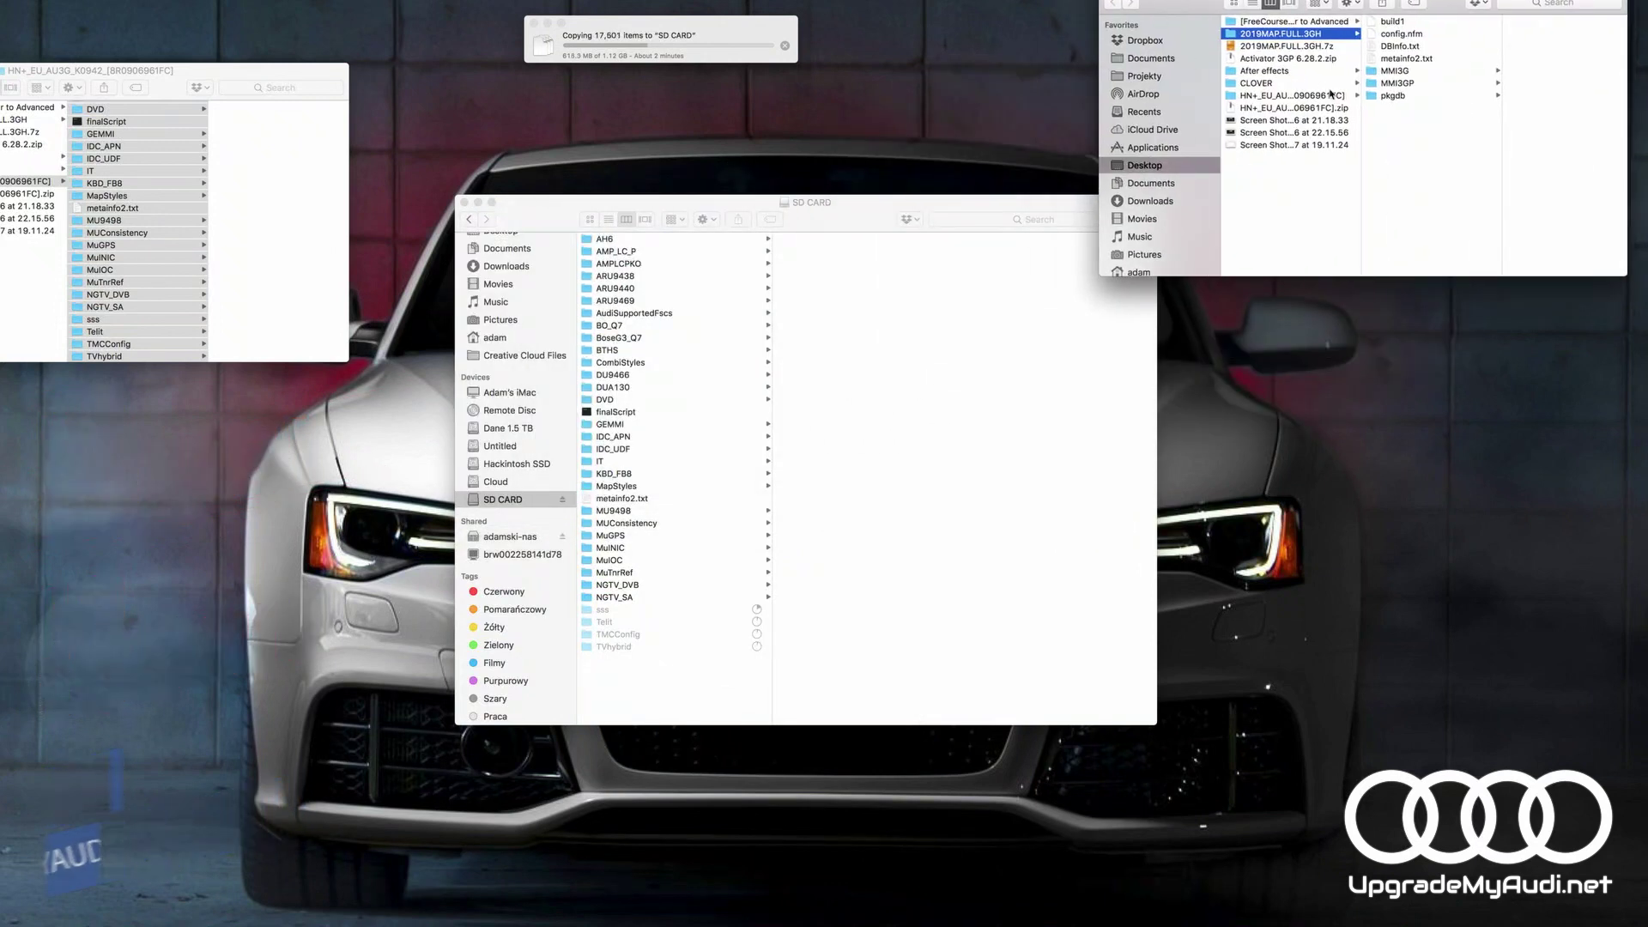
left_click_drag(1277, 0, 1323, 125)
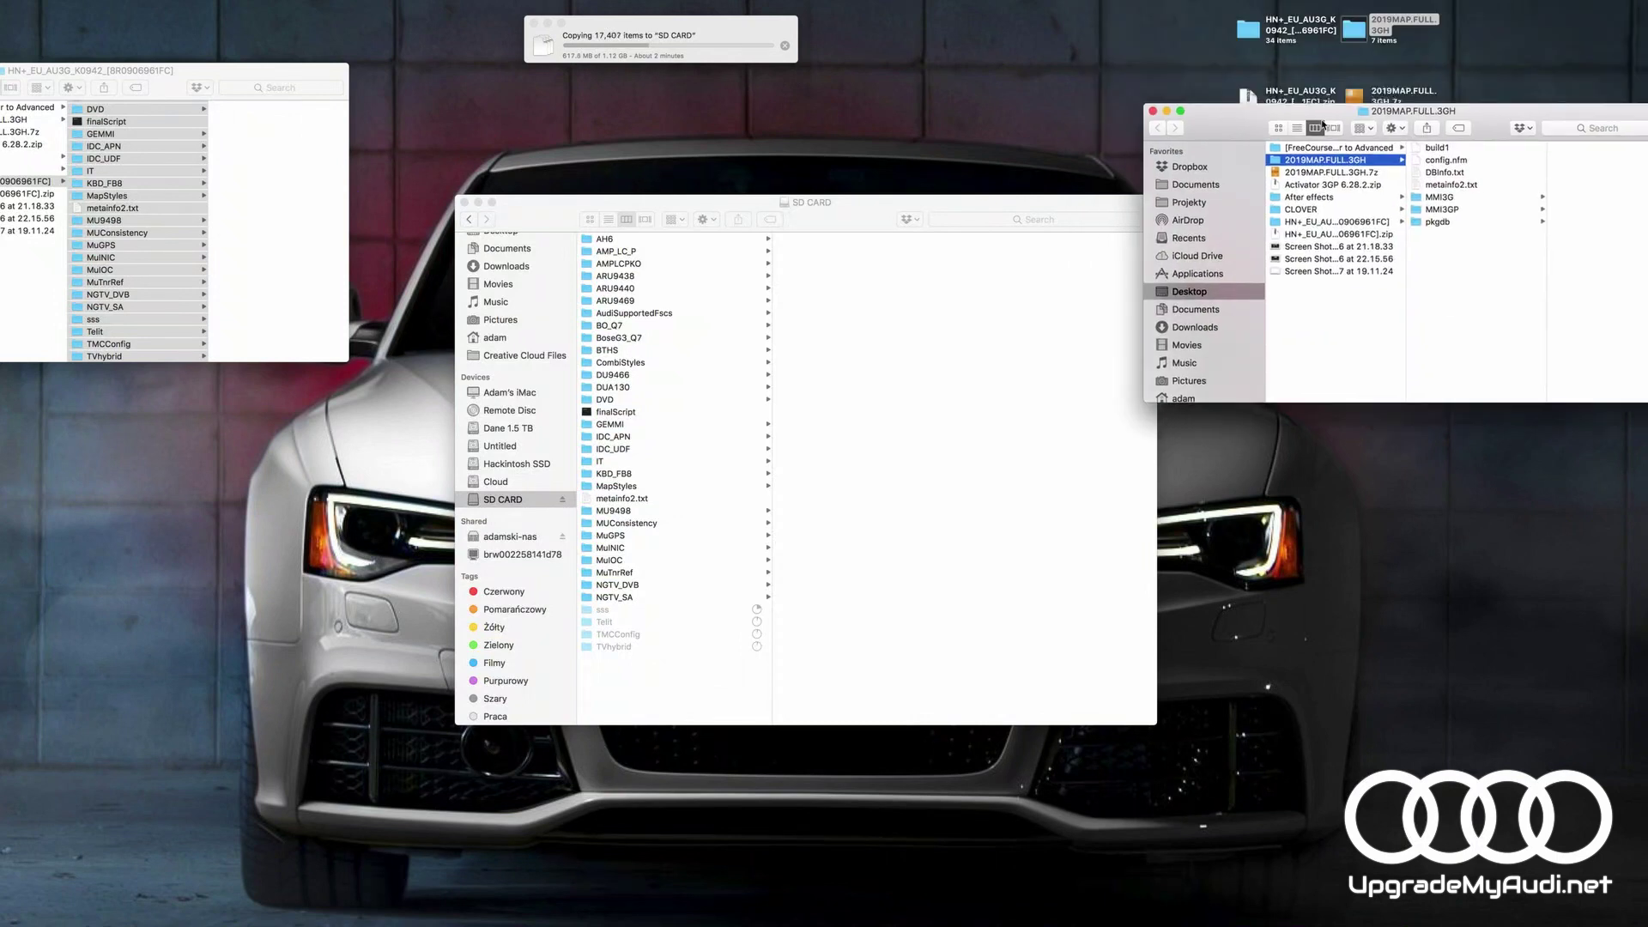
left_click_drag(1476, 304, 1467, 128)
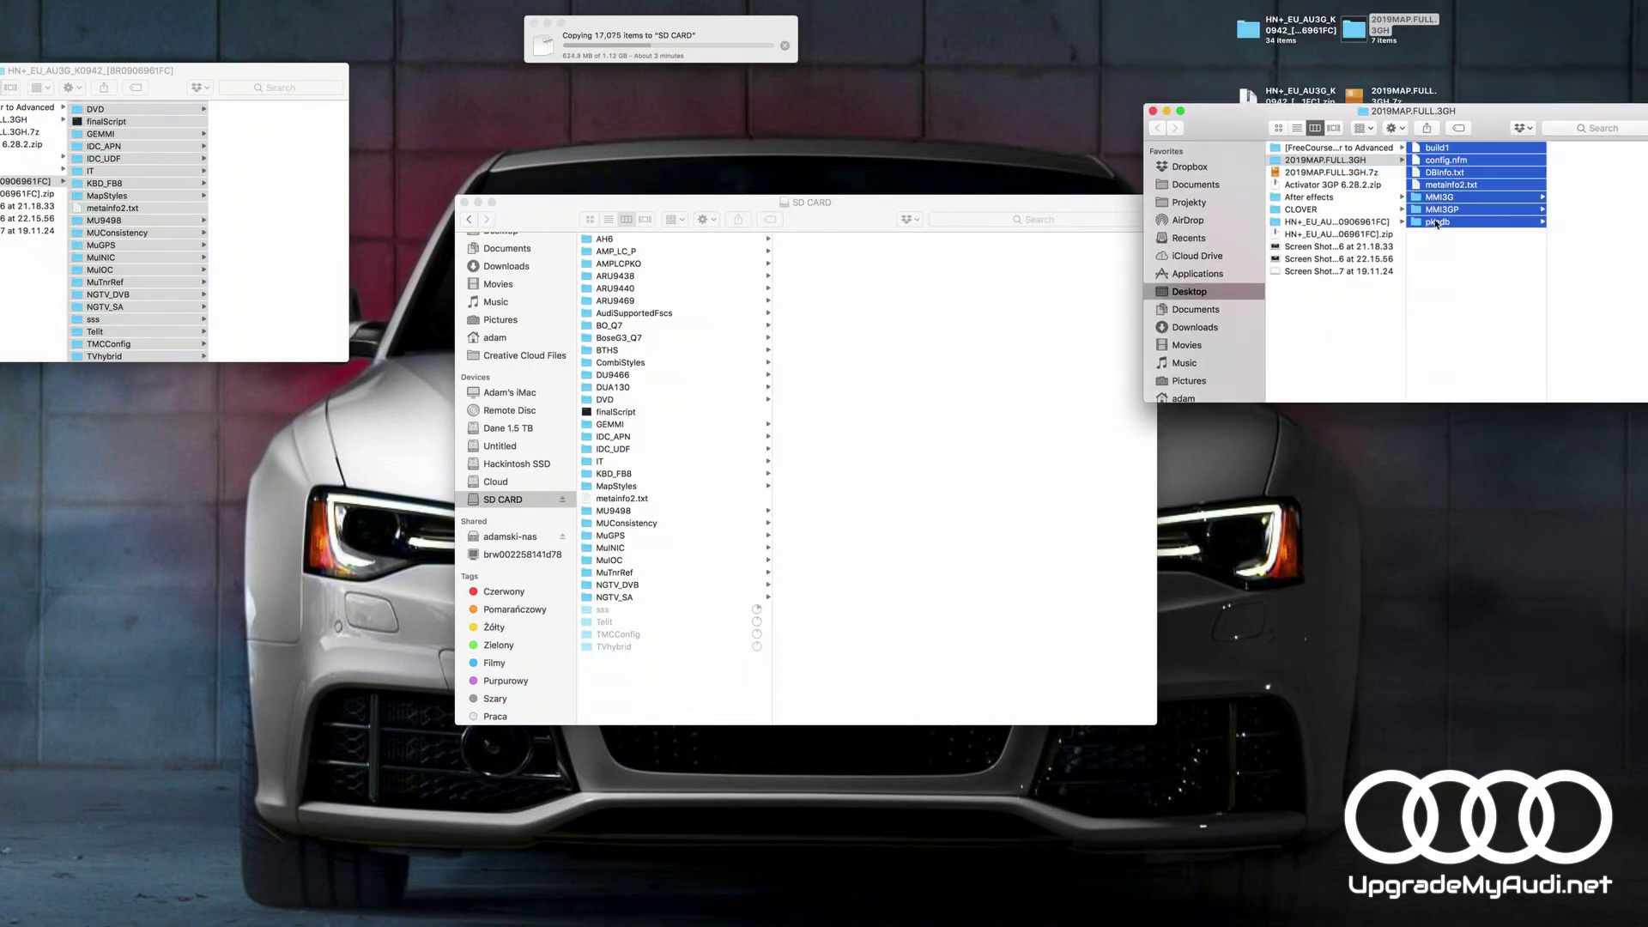
left_click_drag(1449, 225, 1407, 286)
left_click(1463, 251)
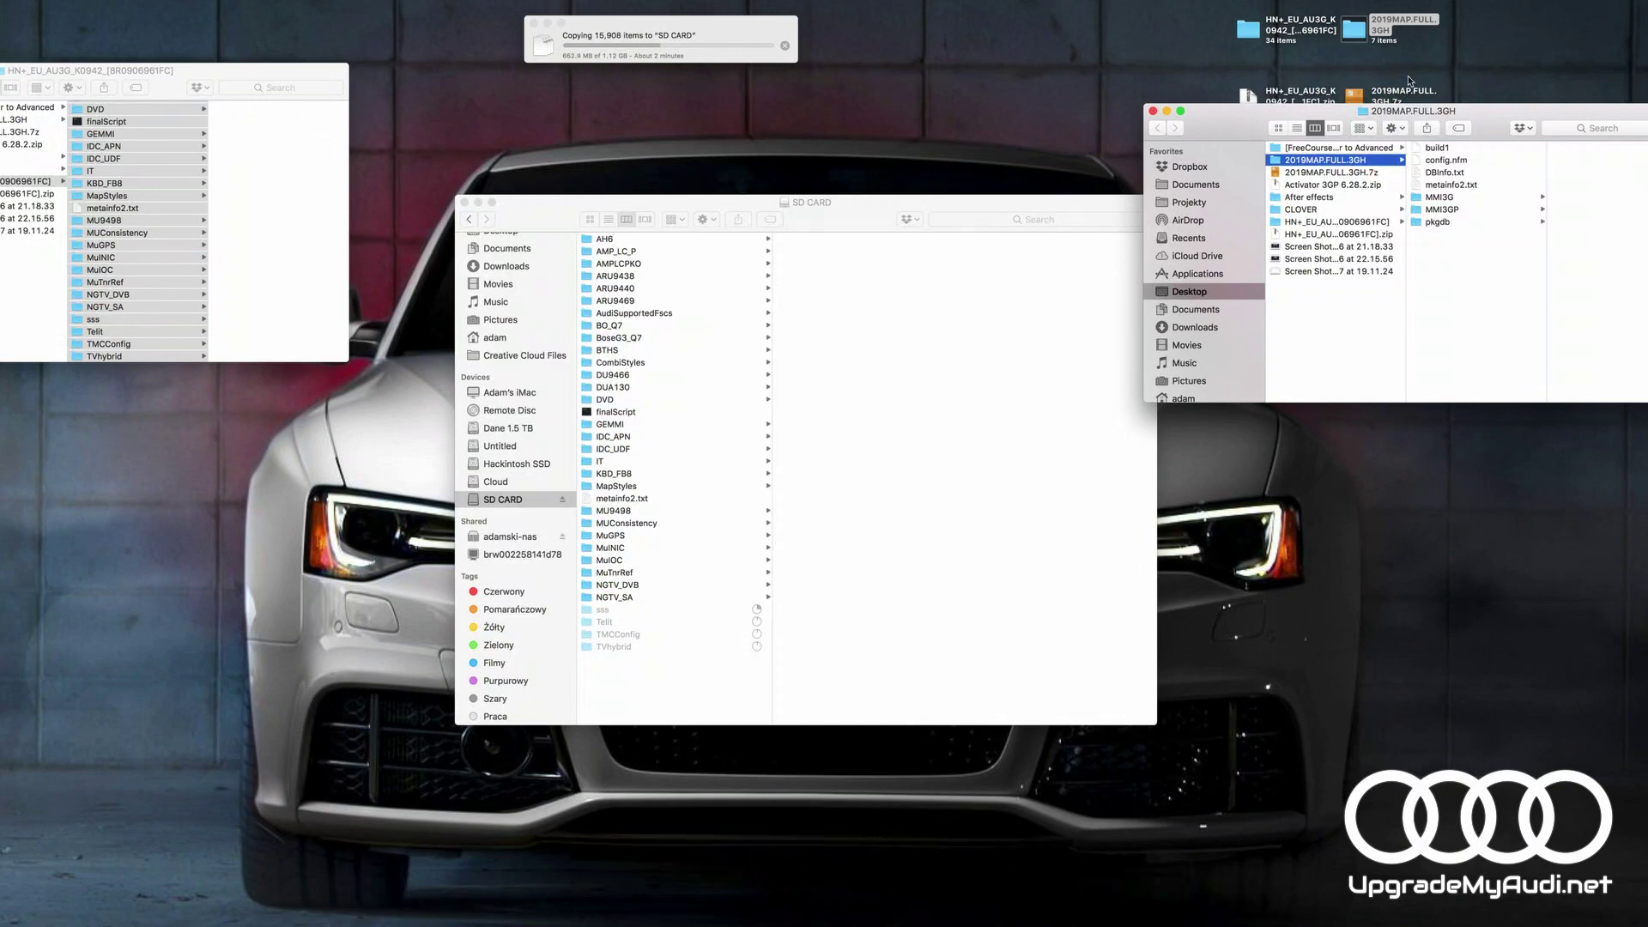
- Close the 2019MAP.FULL.3GH window and bring the desktop firmware folder over the SD CARD
left_click(1152, 110)
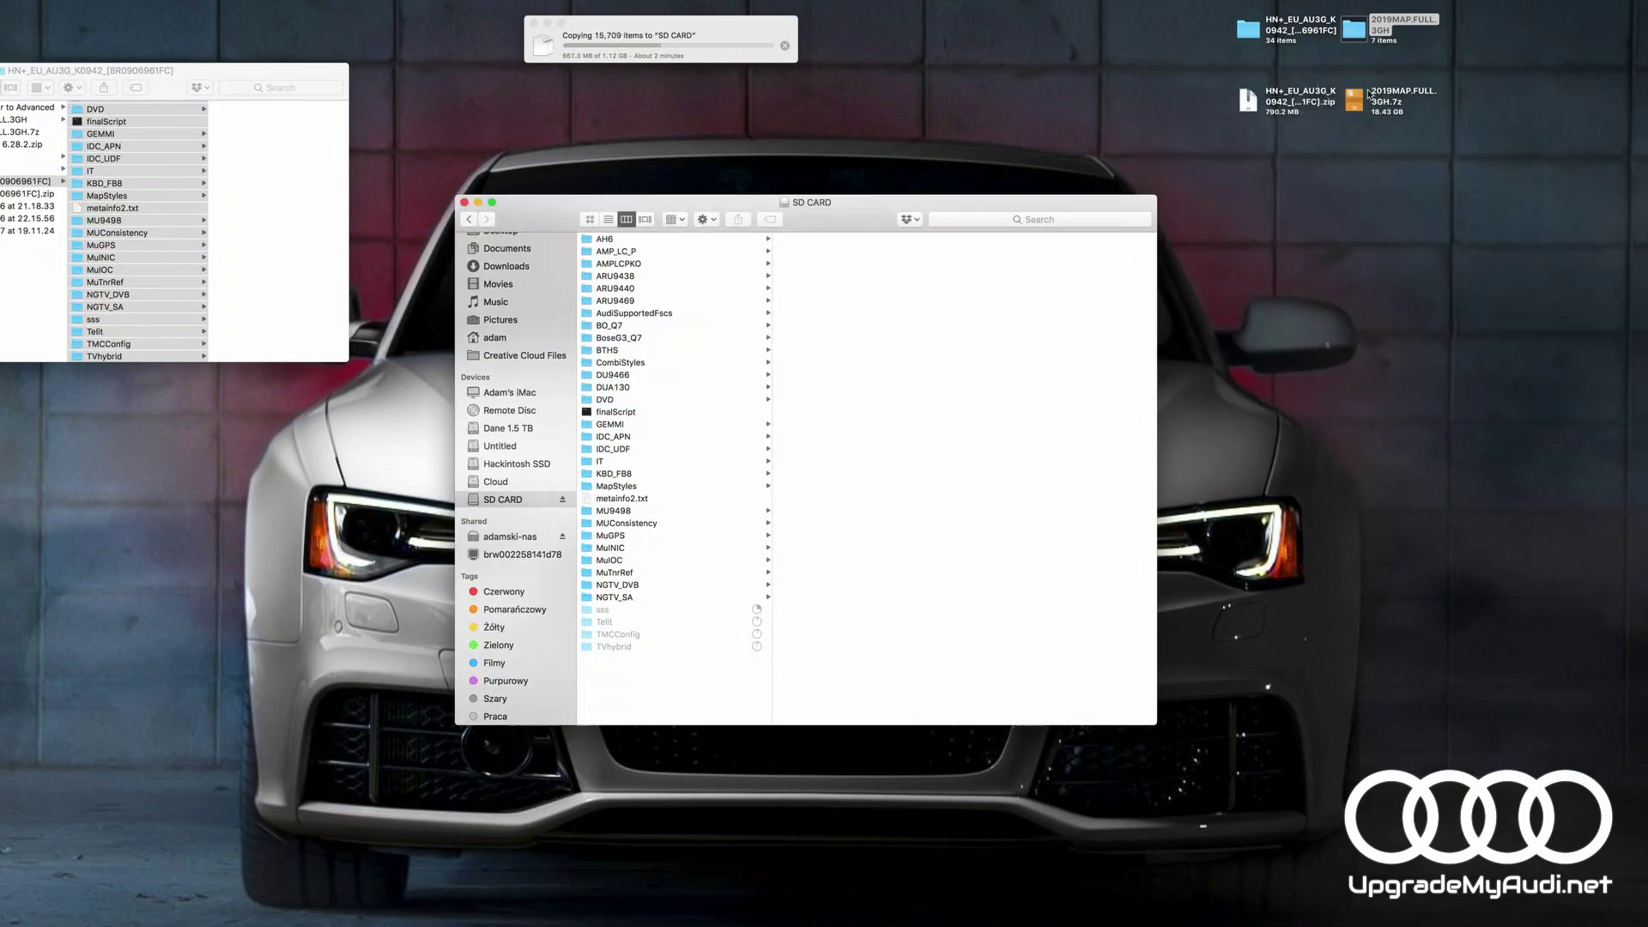
left_click(1282, 30)
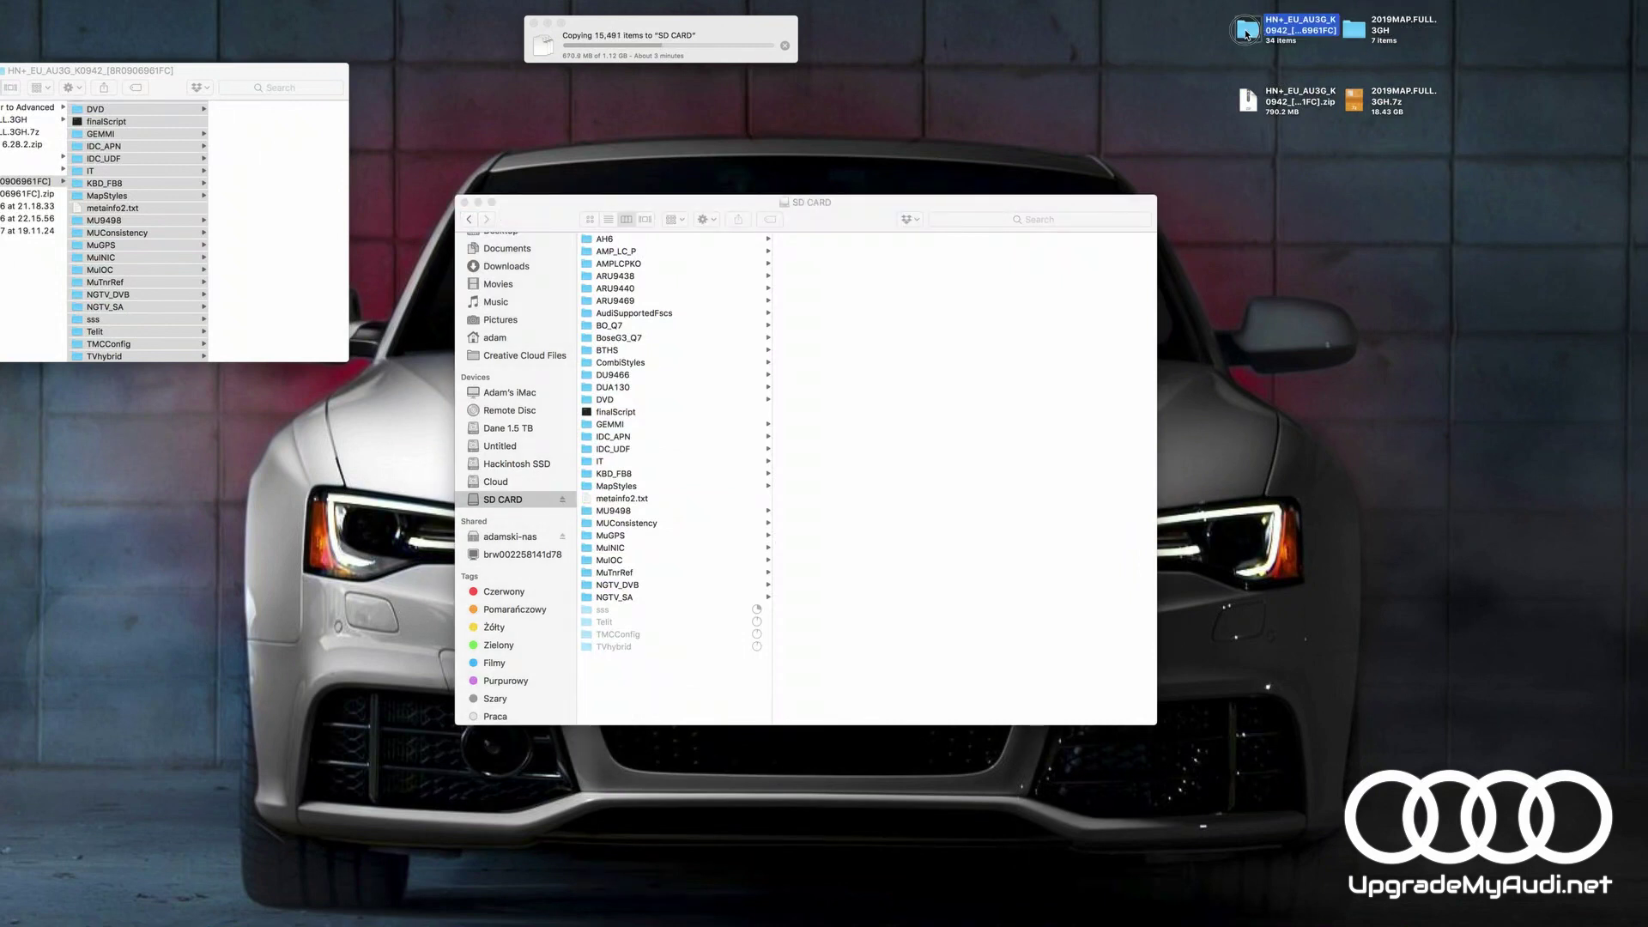
mouse_move(1251, 33)
left_mouse_down()
mouse_move(706, 312)
mouse_move(631, 673)
mouse_move(1000, 120)
mouse_move(1235, 30)
left_mouse_up()
- Close the firmware source window, peek into MapStyles on the card, and watch the copy complete
double_click(1246, 33)
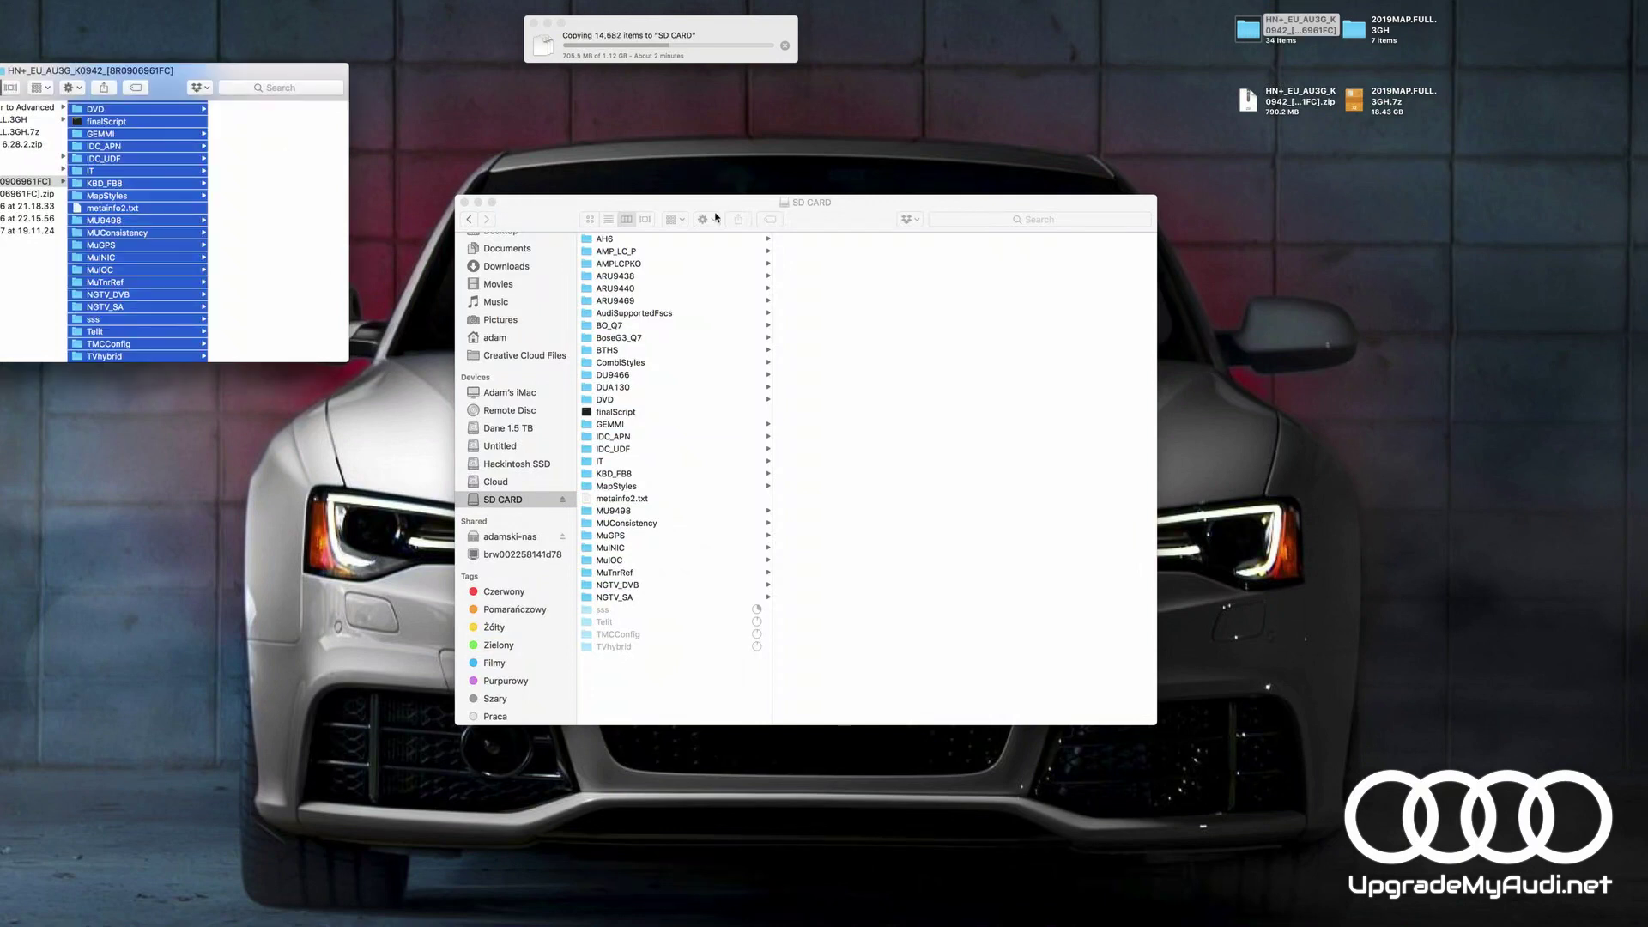
left_click_drag(735, 203, 709, 186)
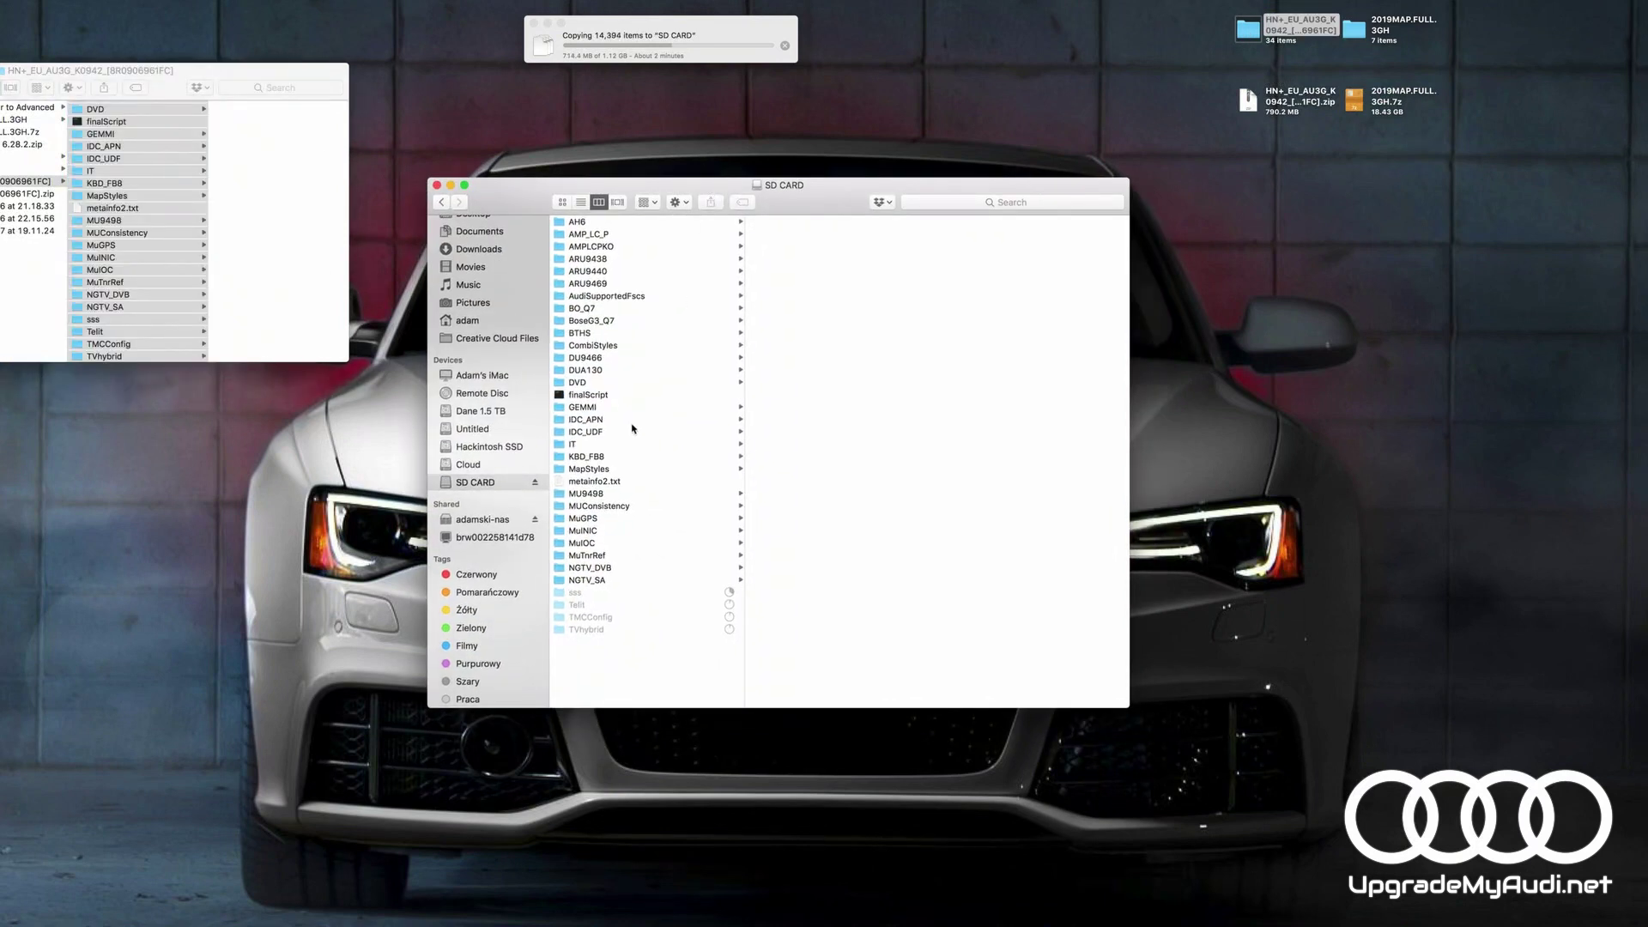
left_click(589, 468)
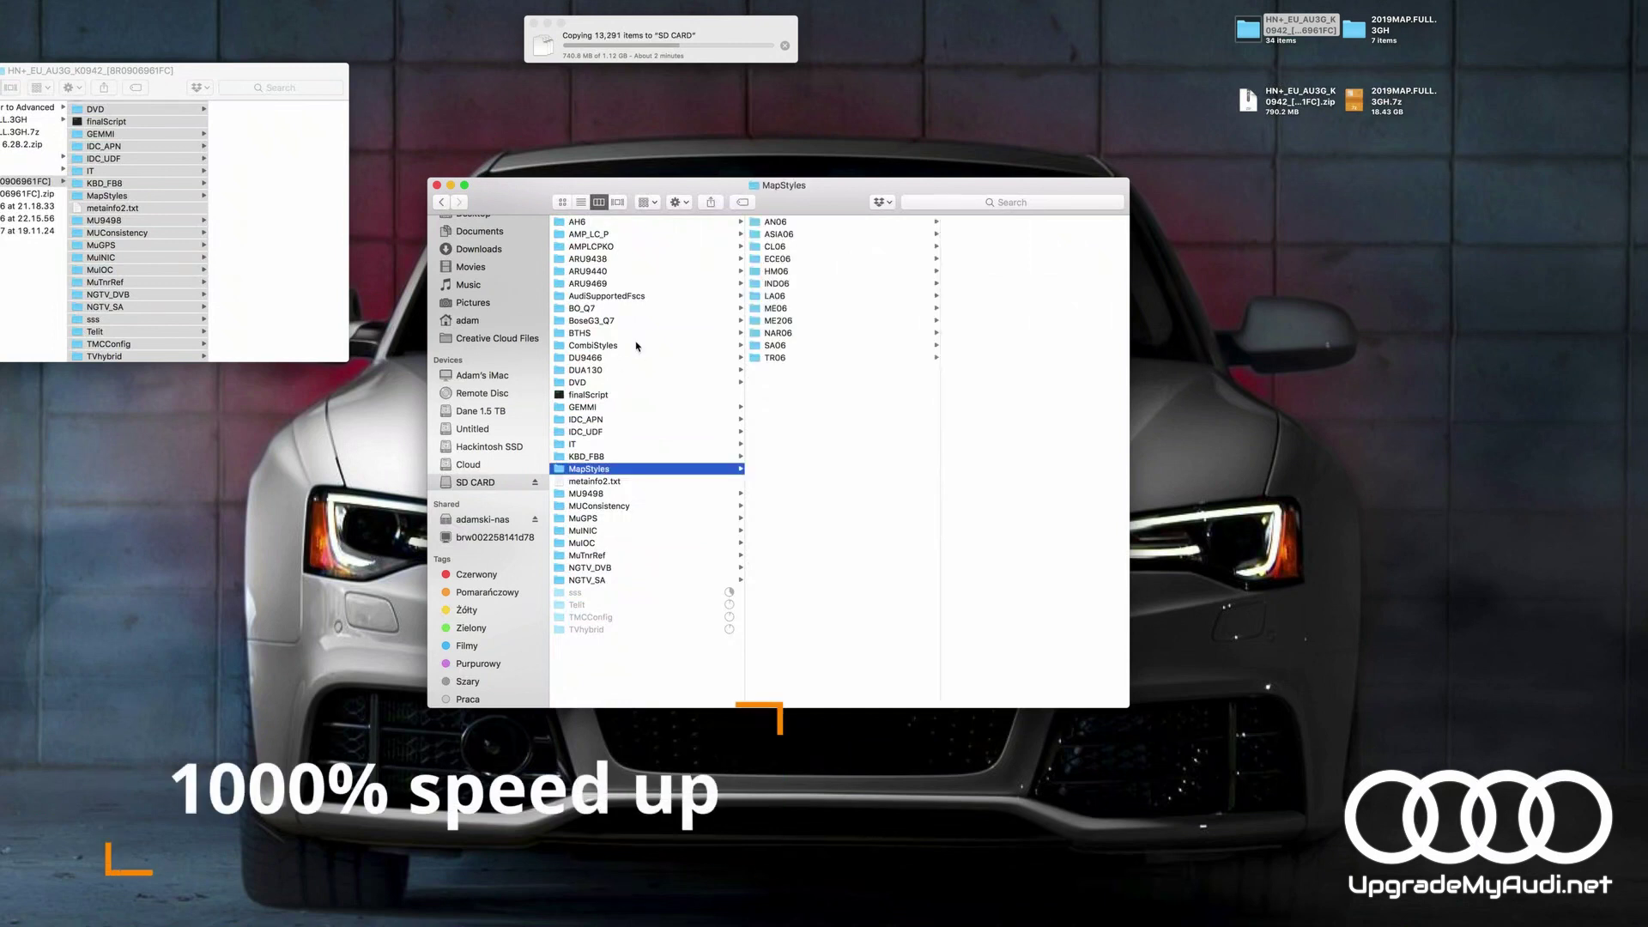
left_click(588, 283)
left_click(632, 673)
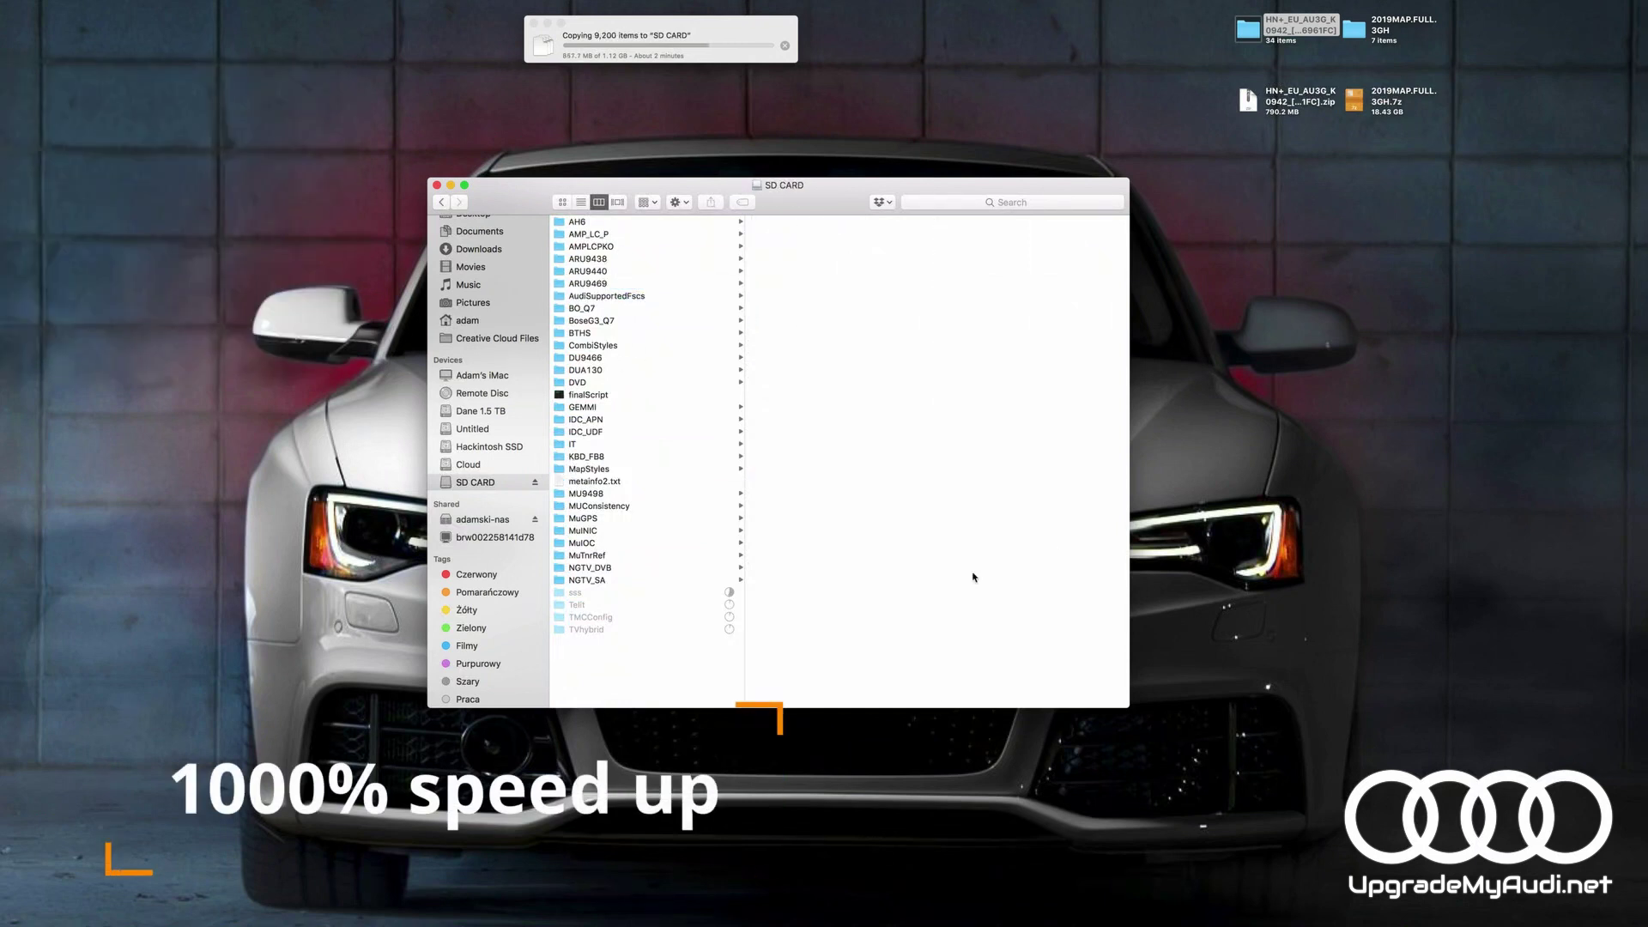
left_click(1407, 245)
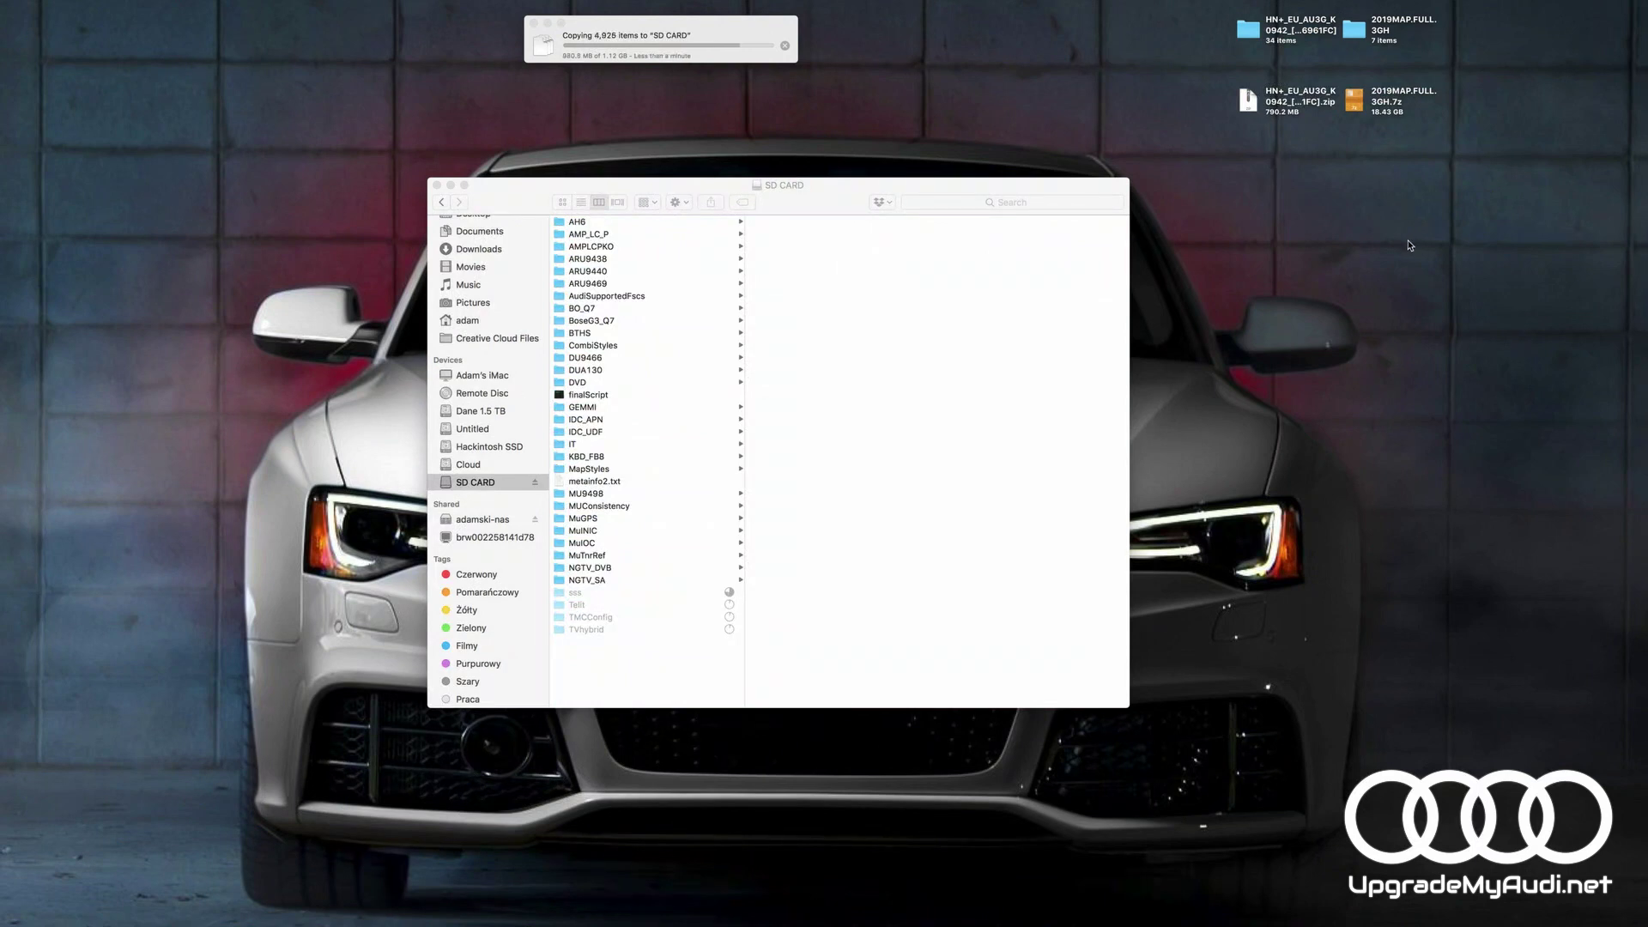
left_click(728, 34)
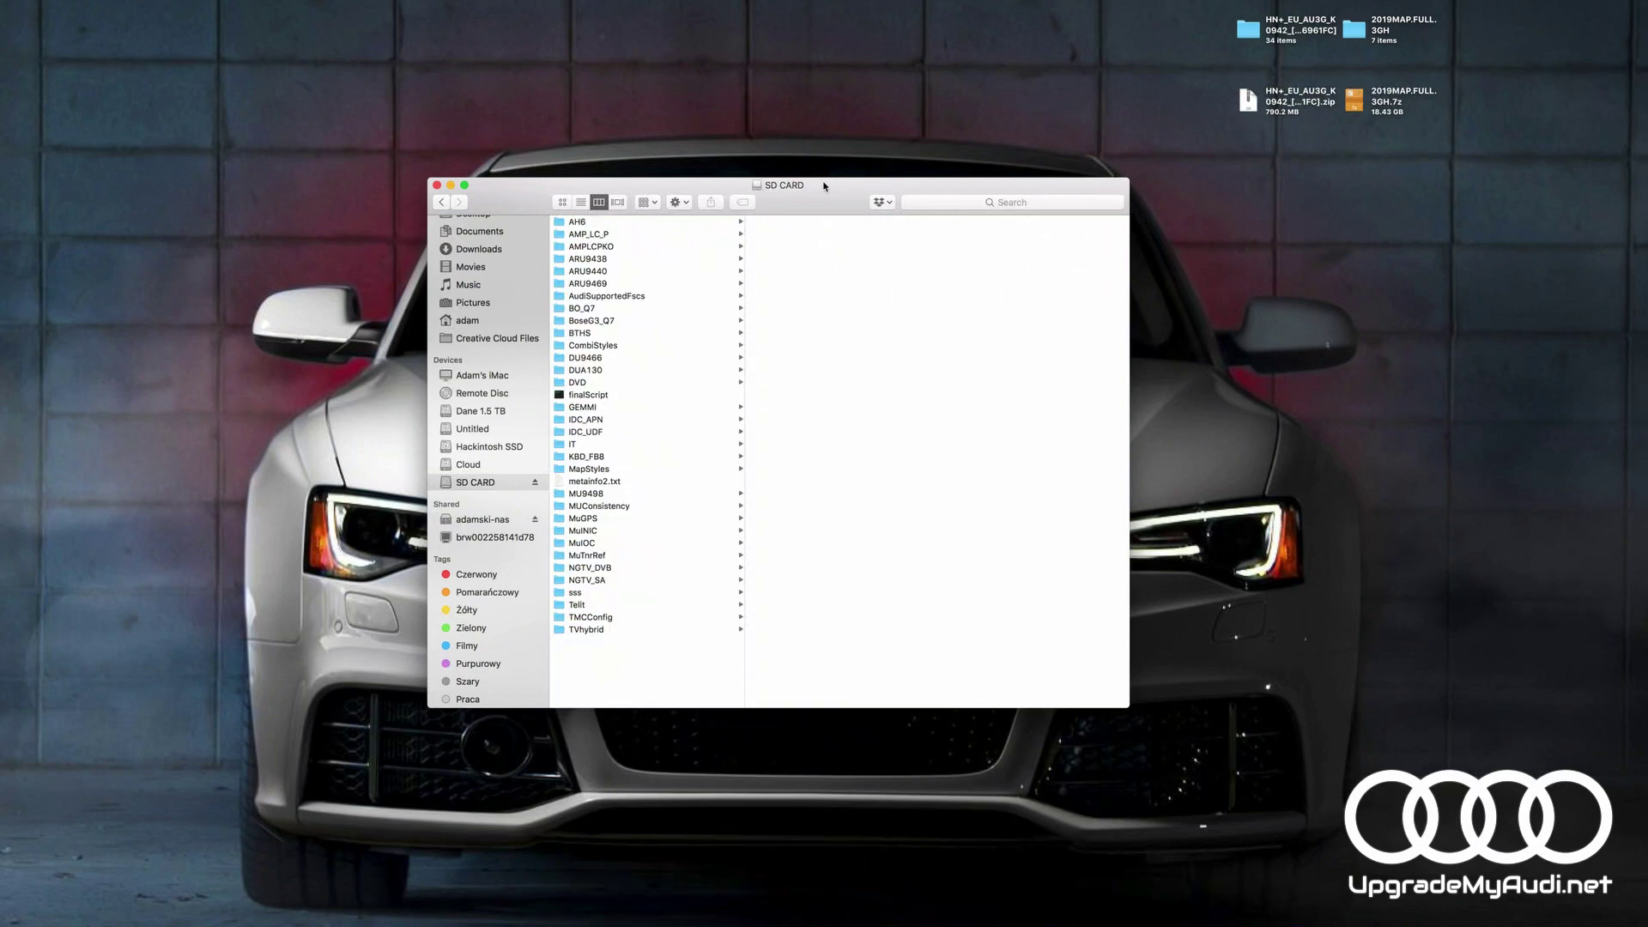
- Reveal hidden files on the SD CARD with Cmd+Shift+., then inspect AMPLCPKO, ARU9469 and AudiSupportedFscs
key("super+shift+period")
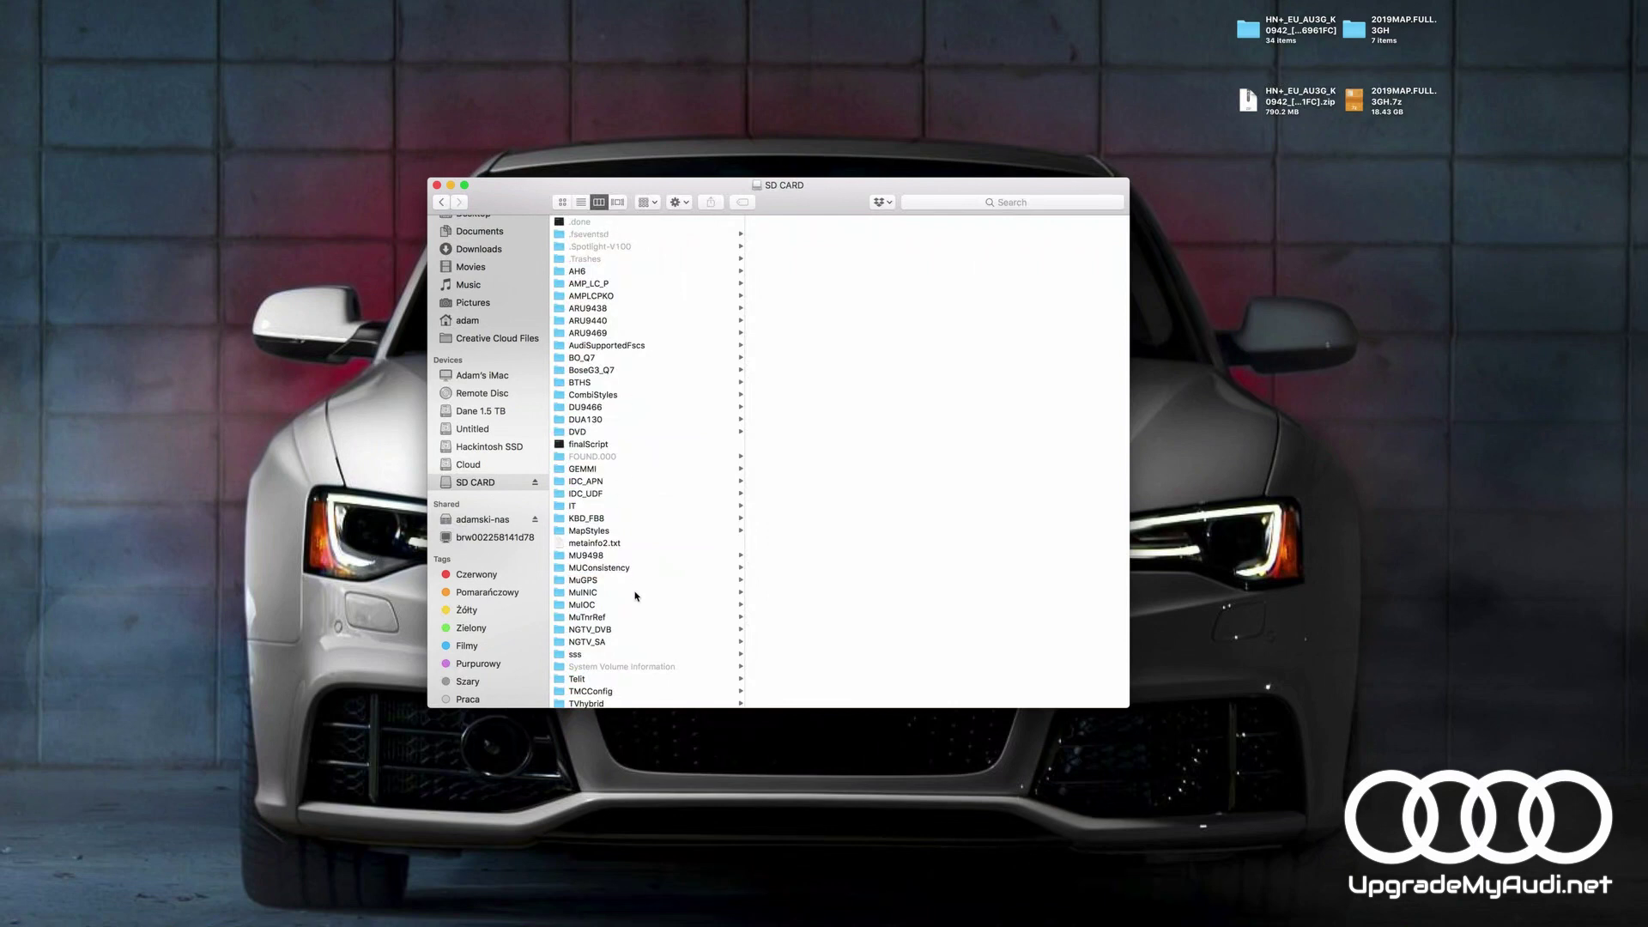
scroll(636, 595, "up", 2)
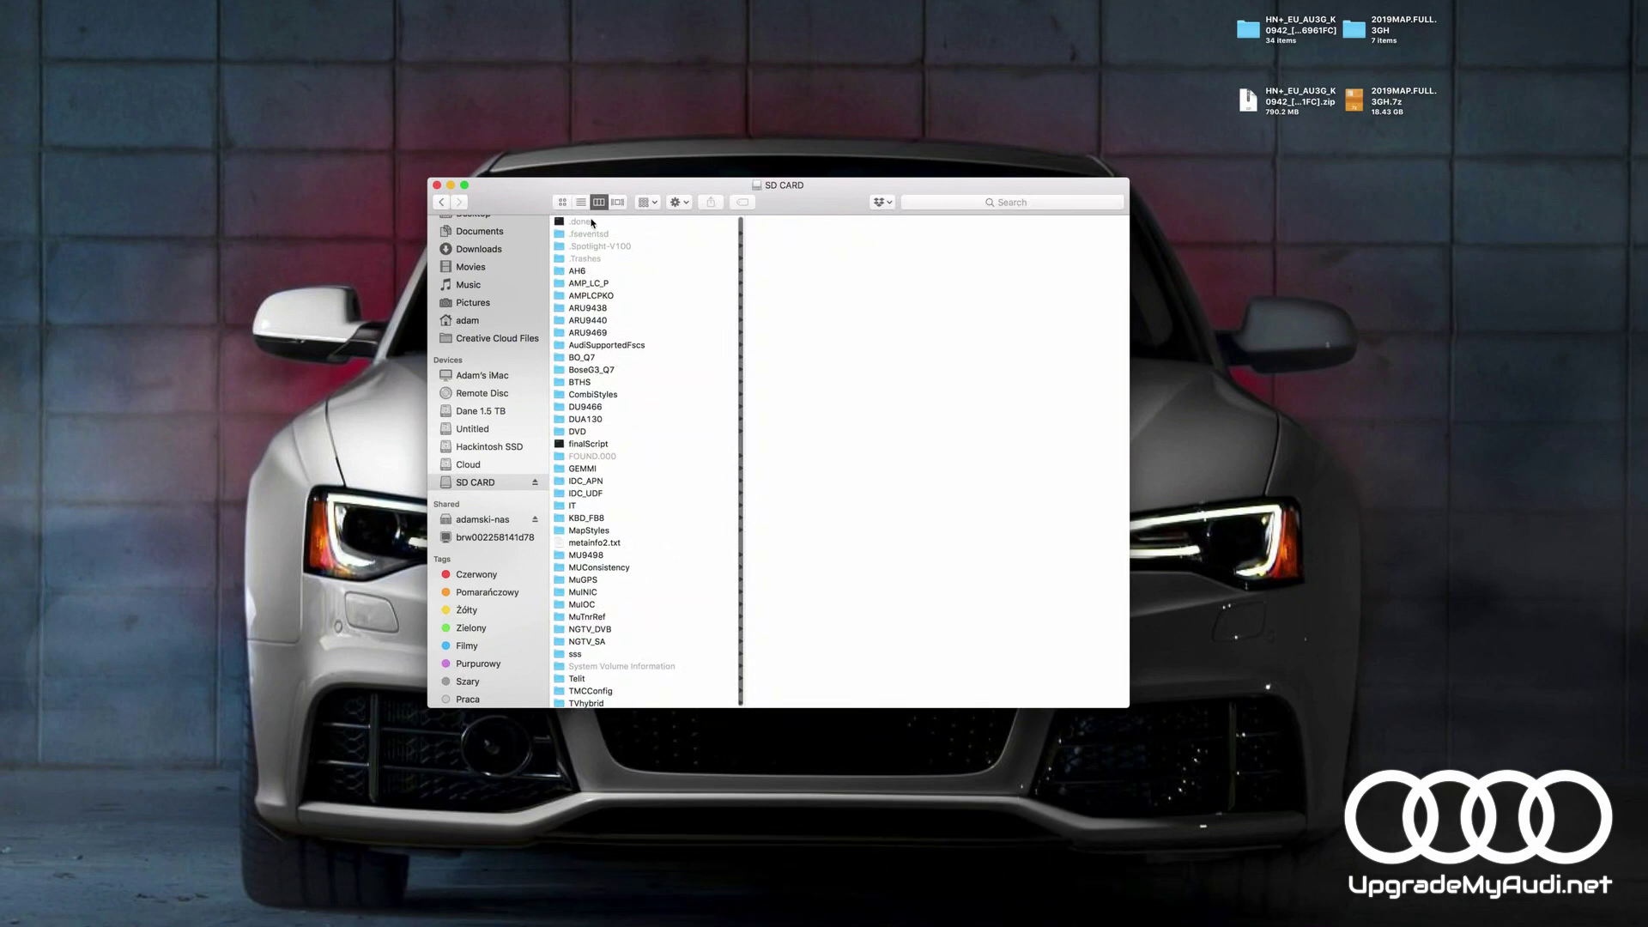
left_click(601, 297)
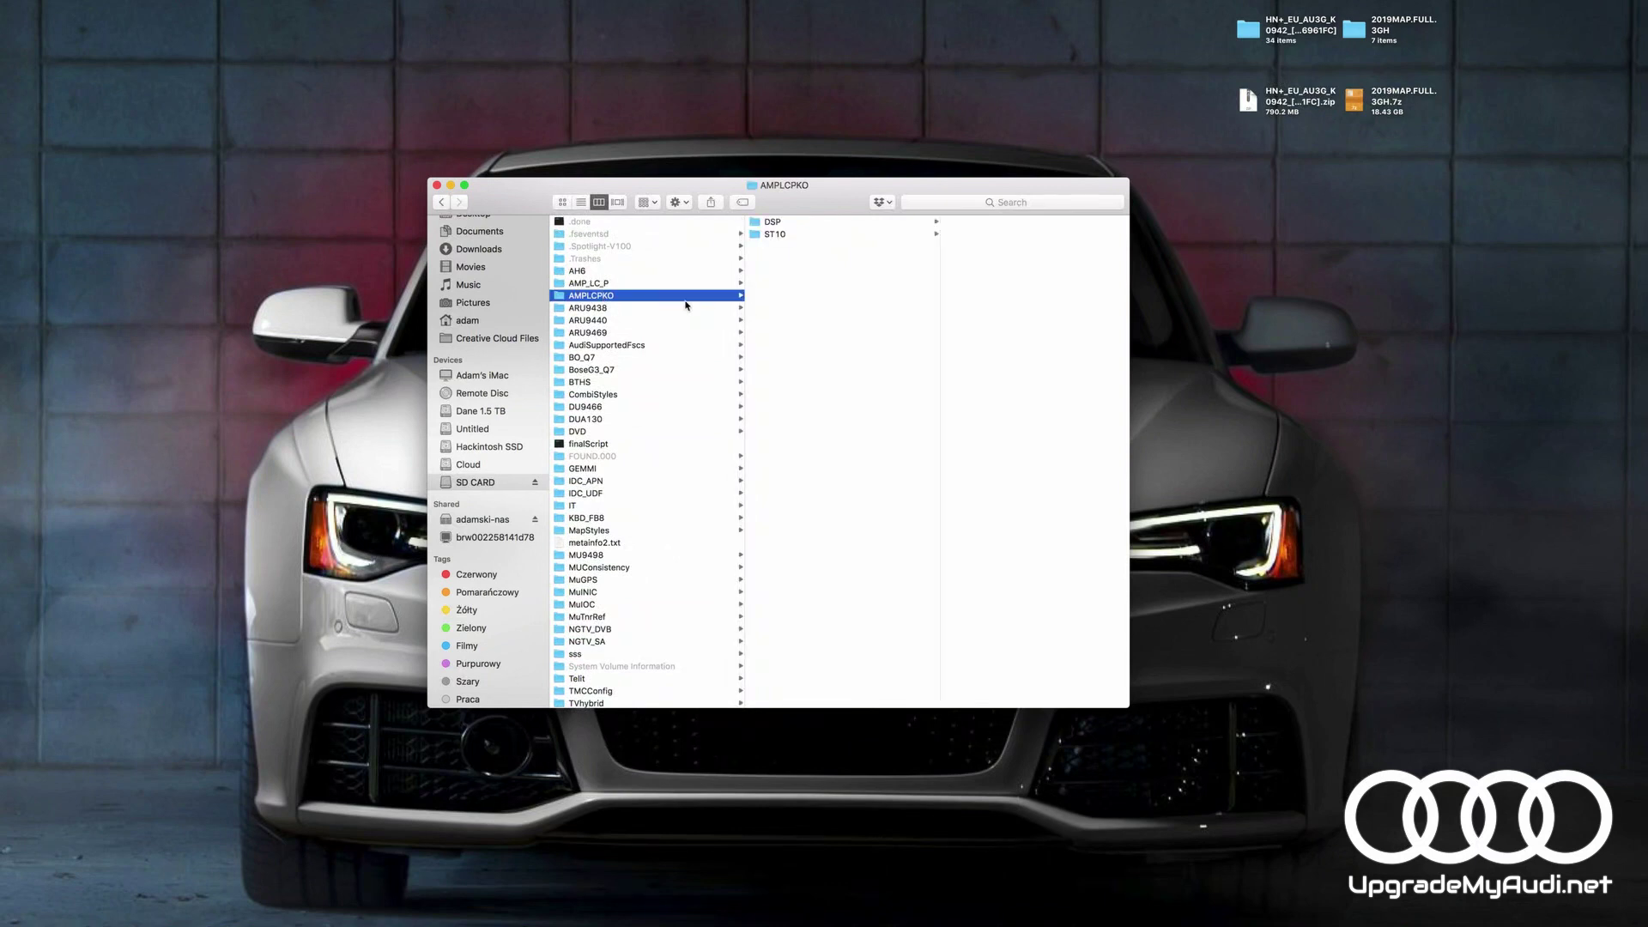
left_click(635, 334)
left_click(653, 346)
- Step through BoseG3_Q7, DU9466, DUA130 and DVD, then open GEMMI > nav
left_click(615, 371)
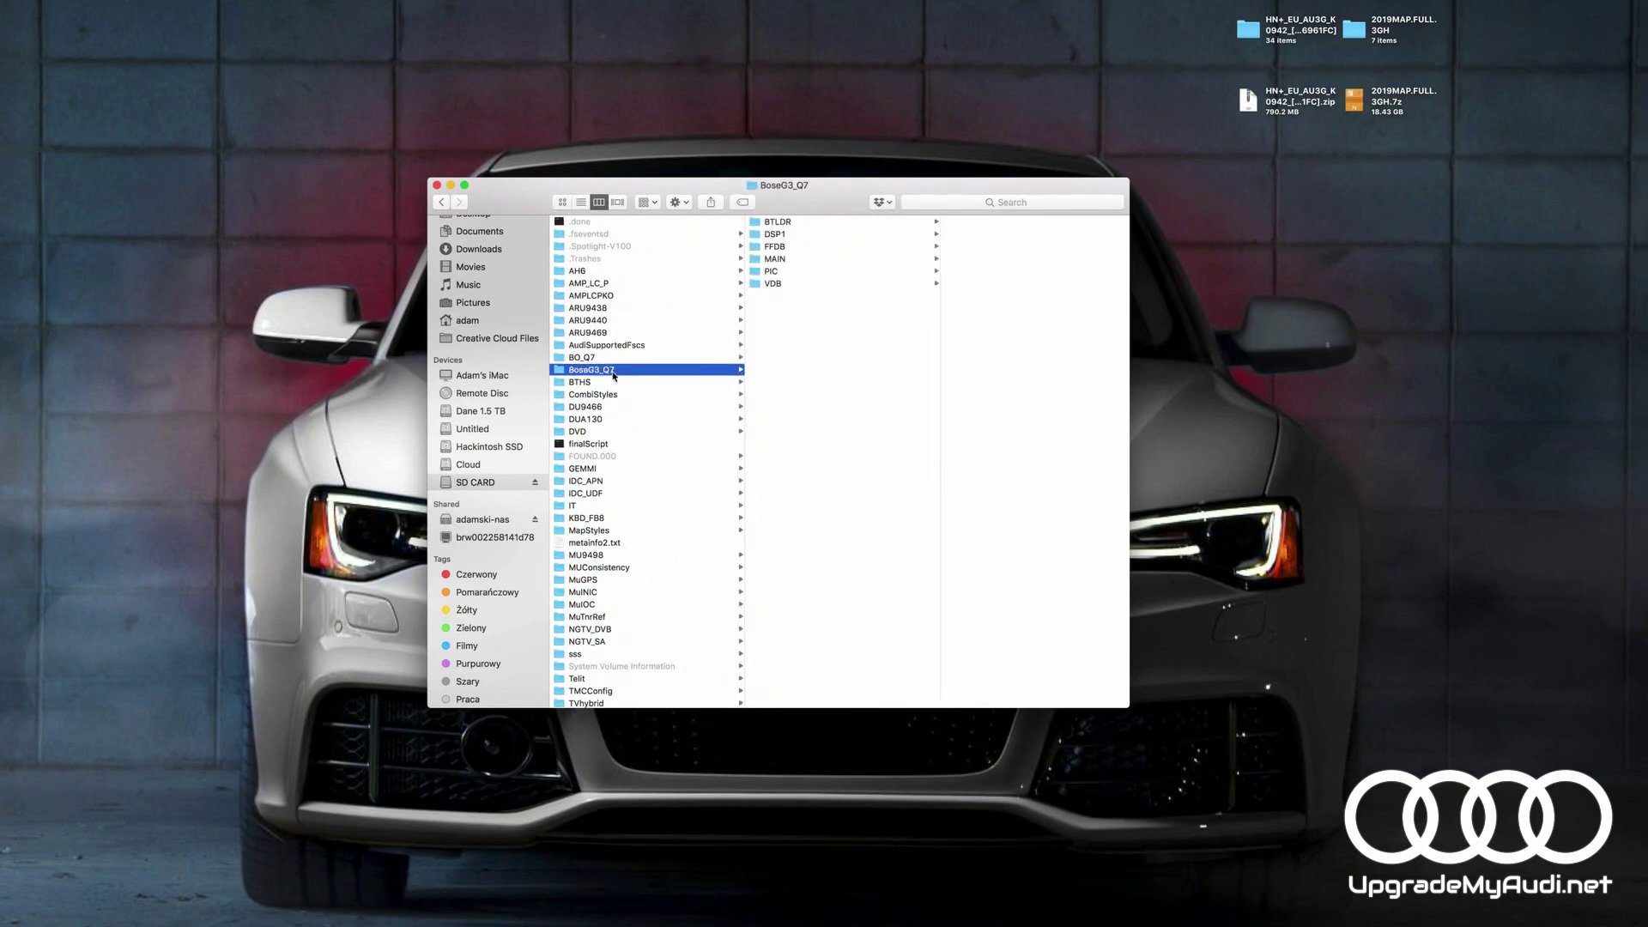
left_click(617, 405)
left_click(608, 419)
left_click(593, 432)
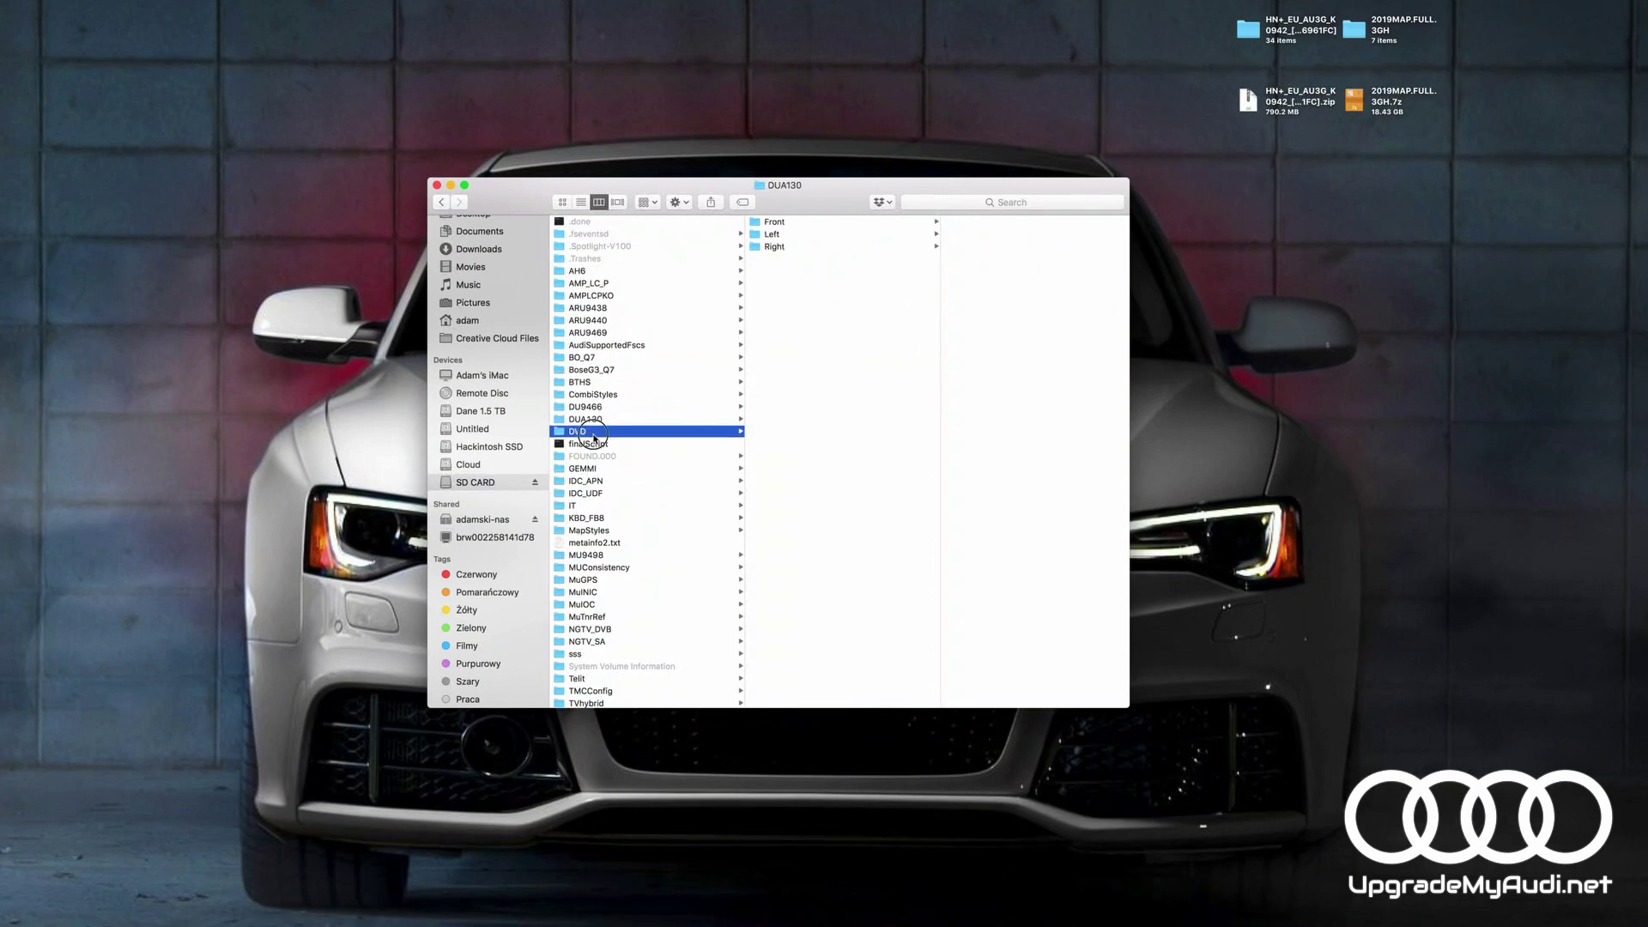
left_click(605, 469)
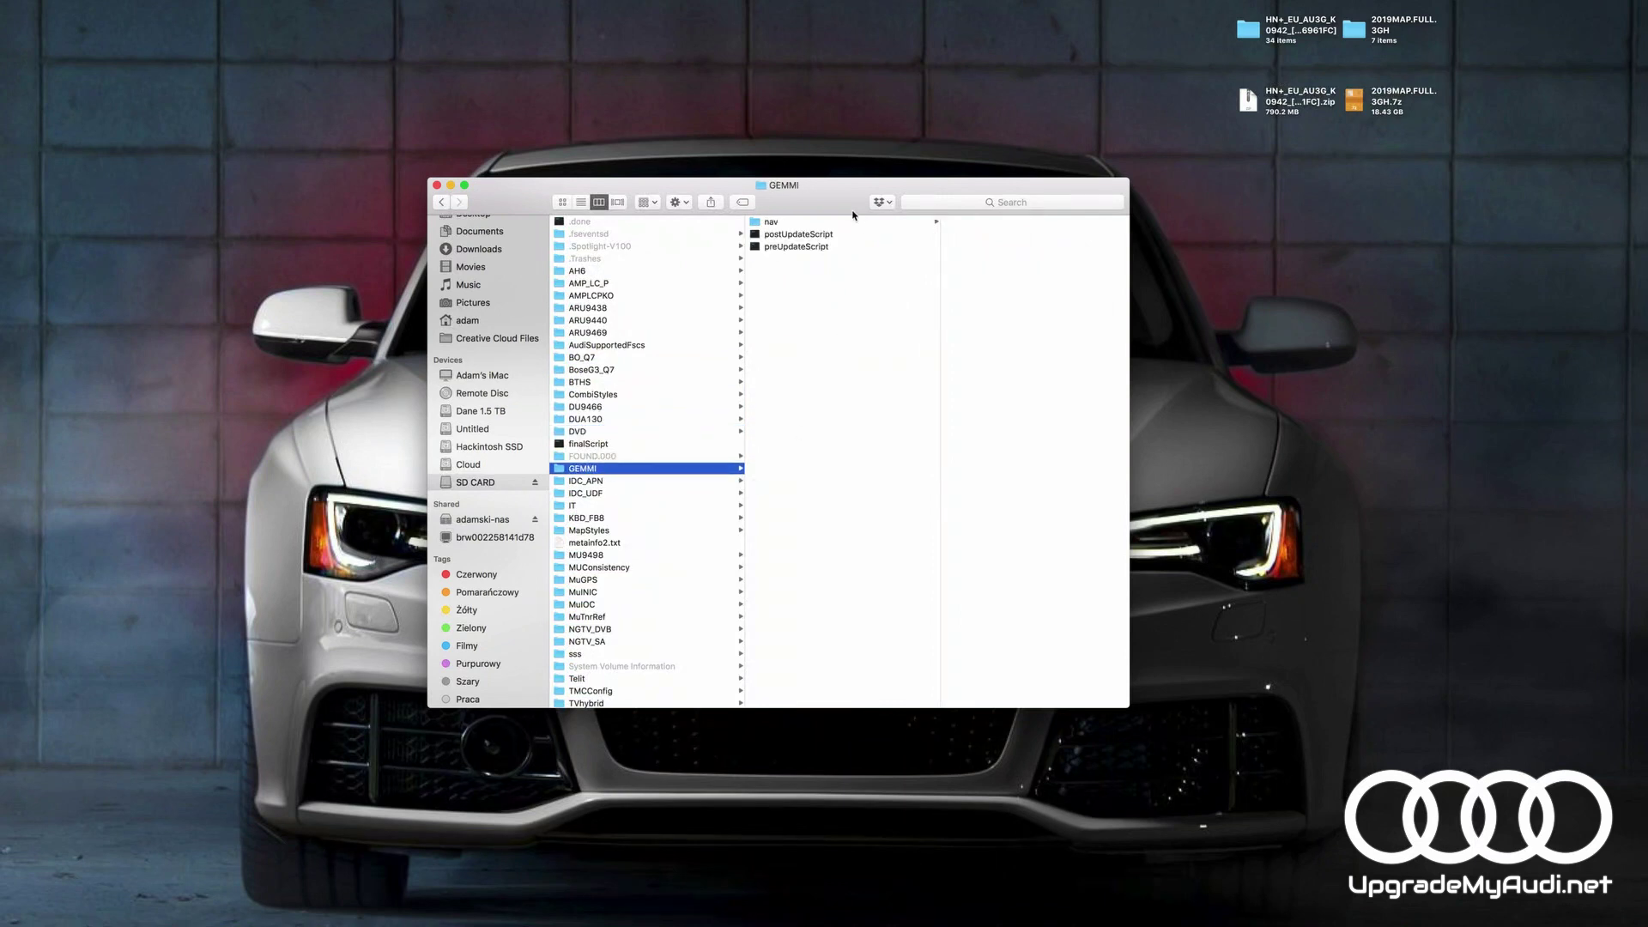
left_click(826, 222)
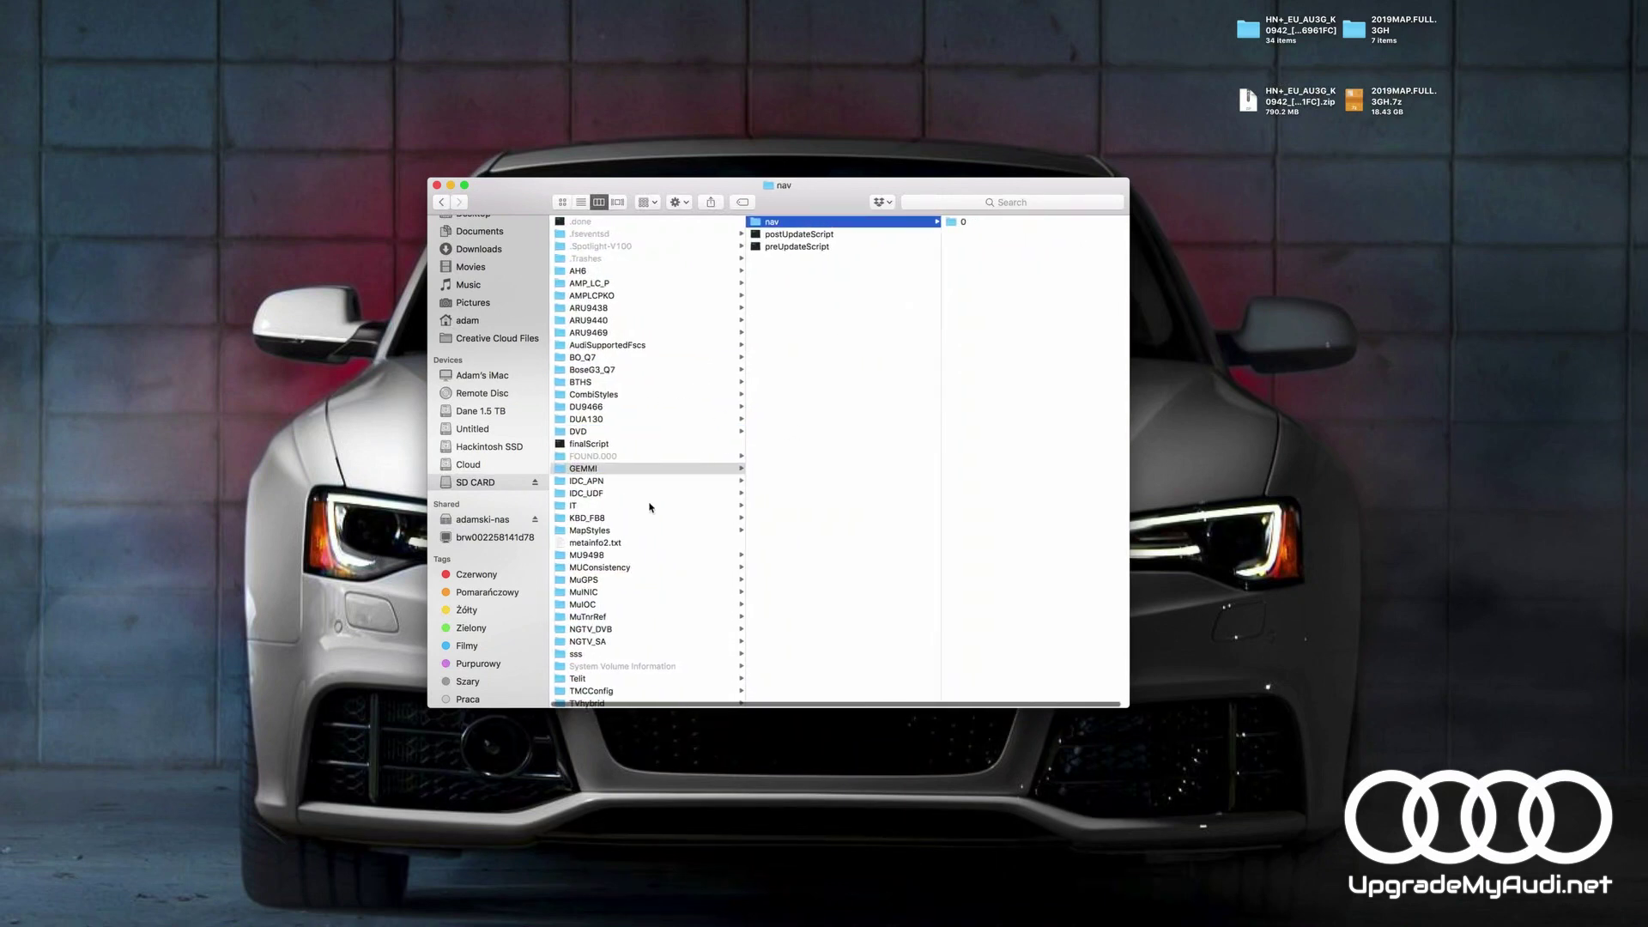
scroll(654, 553, "up", 3)
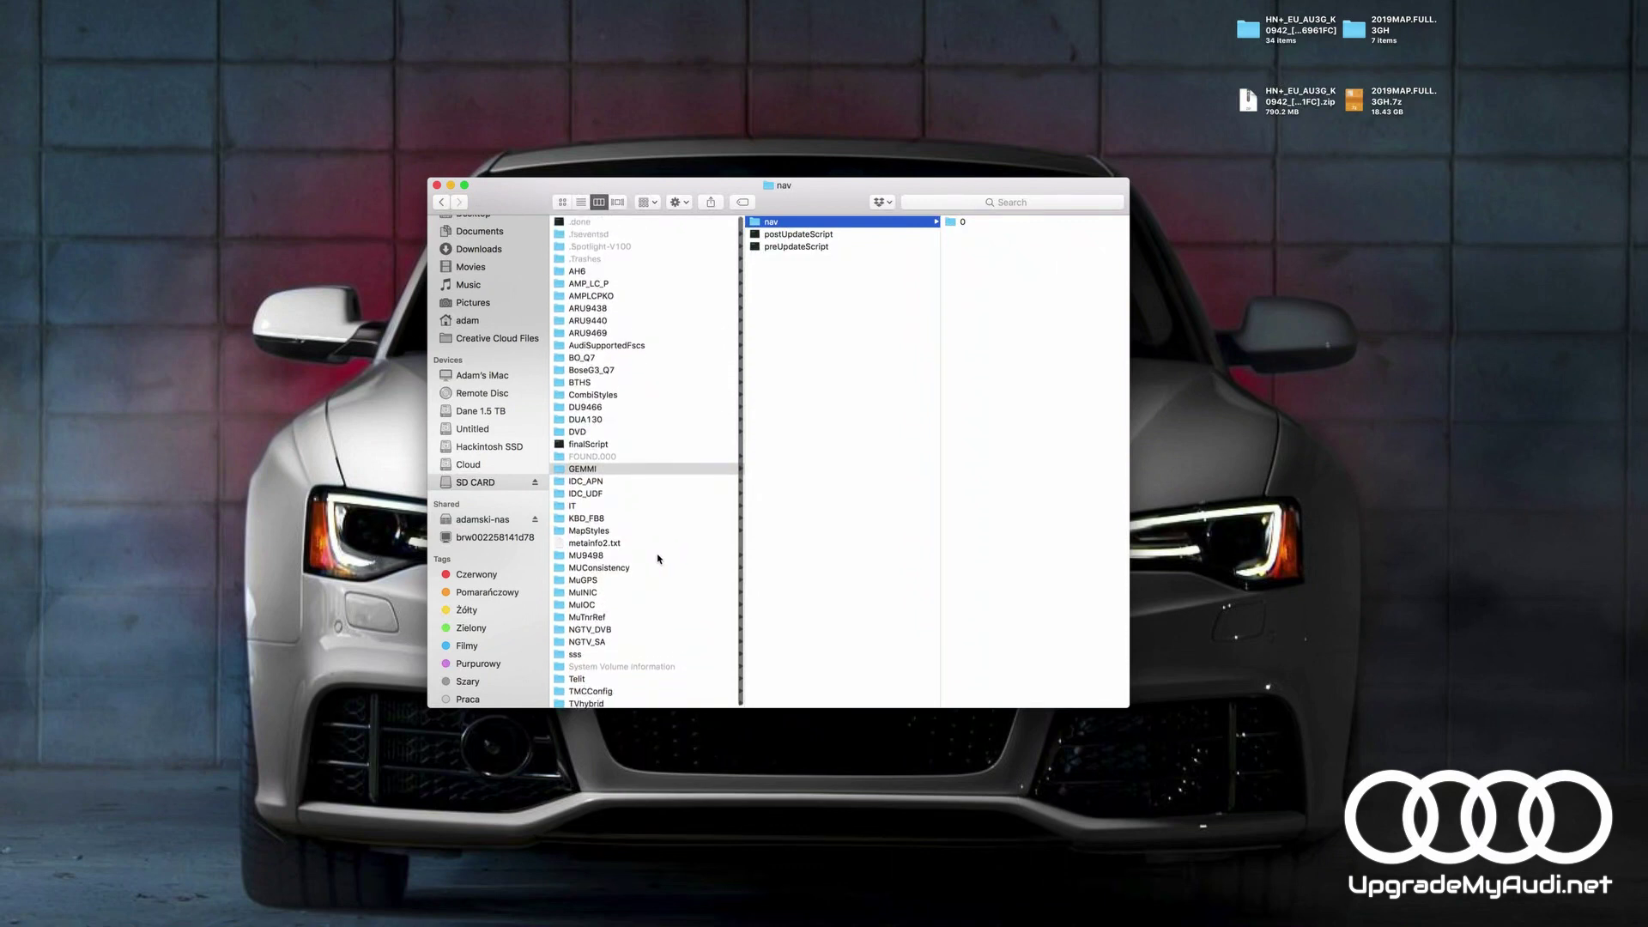